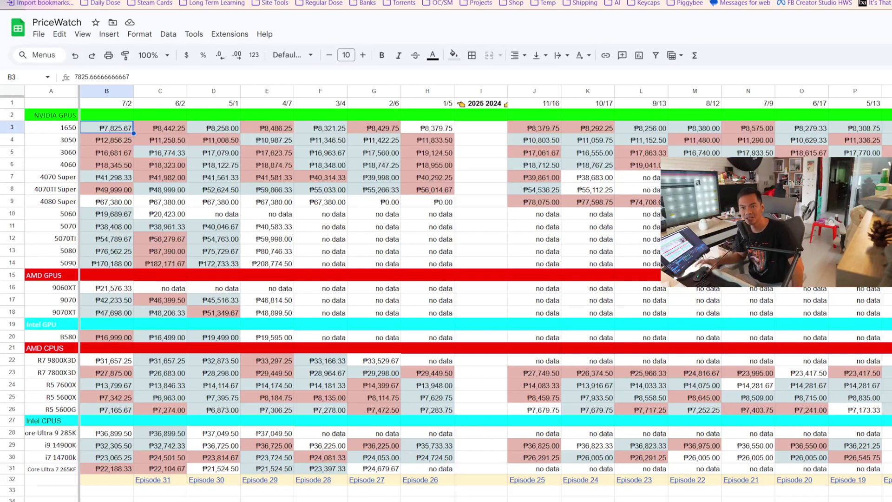
- Examine the 7/2 prices of the 5060, 5070 and 5070TI, comparing the 5060 with its 6/2 price
{"action": "left_click", "coordinate": [49, 215]}
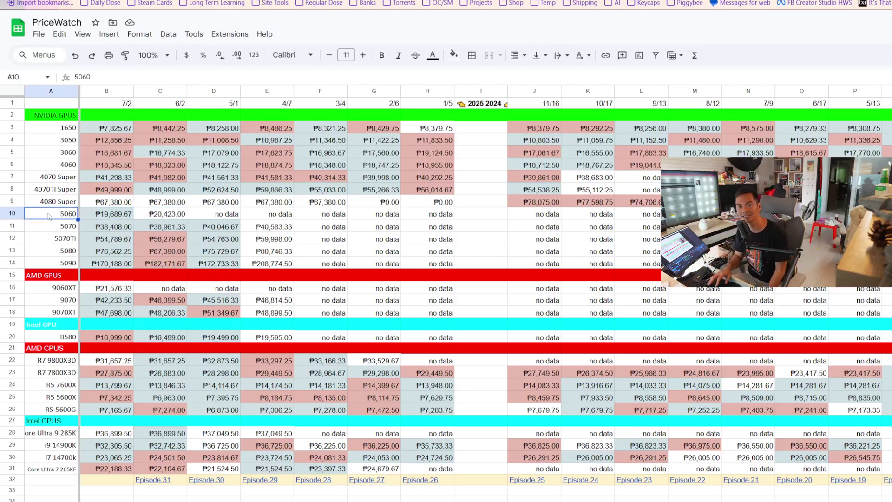
{"action": "key", "text": "Right"}
{"action": "key", "text": "Right"}
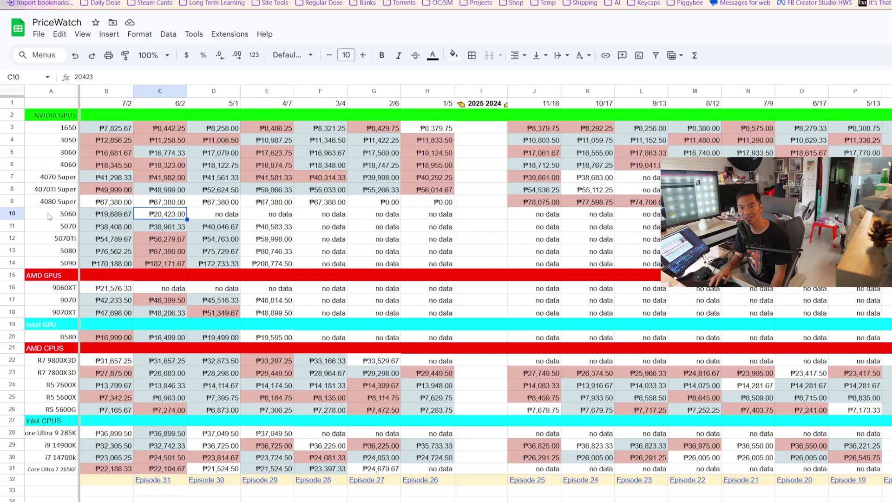
{"action": "key", "text": "Left"}
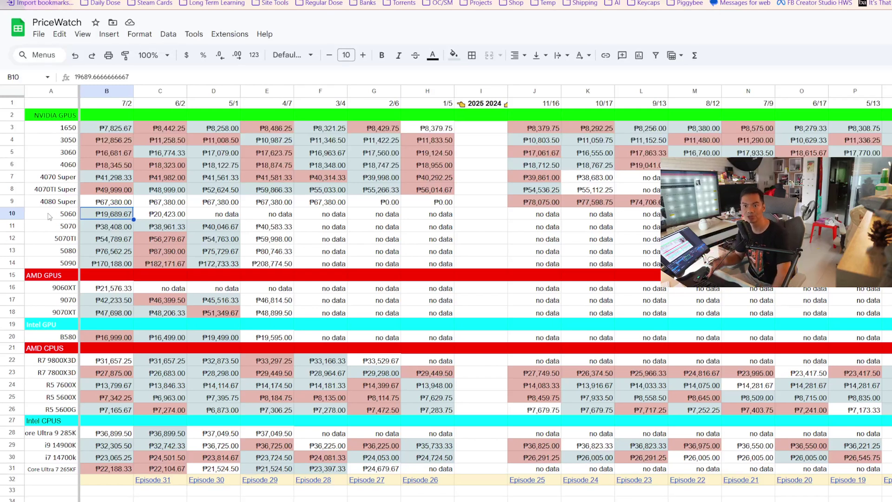
{"action": "key", "text": "Down"}
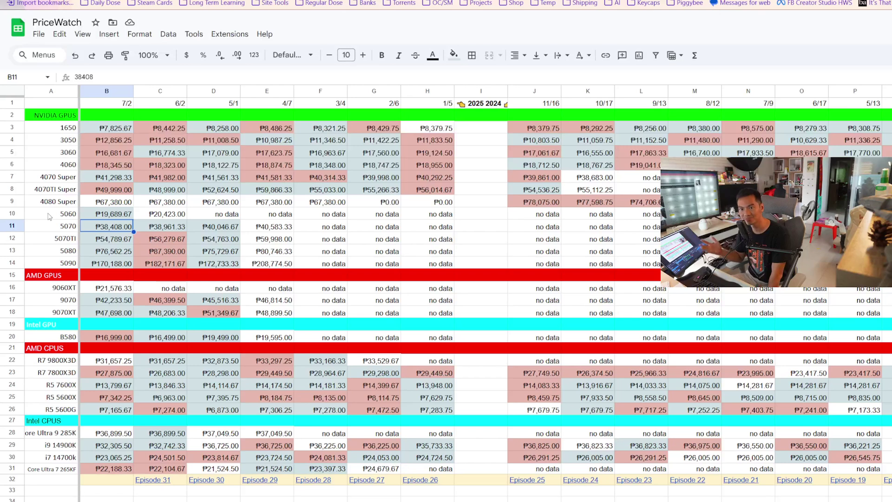
{"action": "key", "text": "Down"}
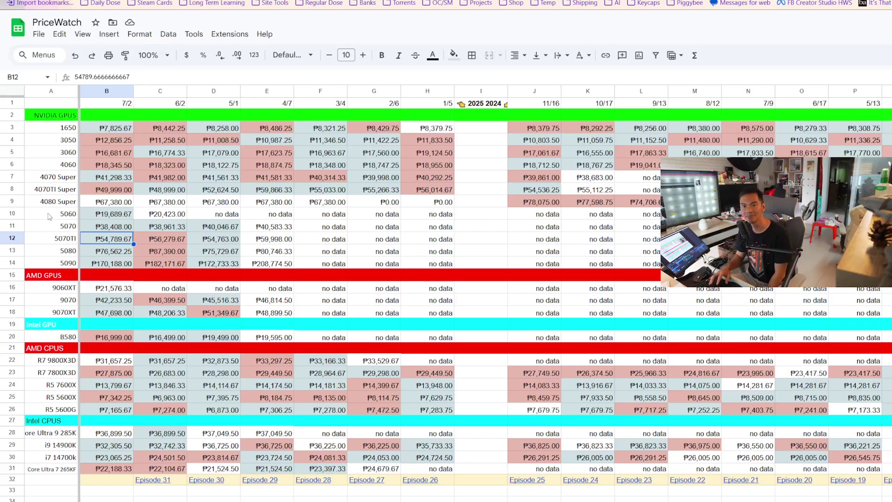
- Compare the 5080's prices across the 7/2 to 4/7 columns and check the 5090's 7/2 price
{"action": "key", "text": "Down"}
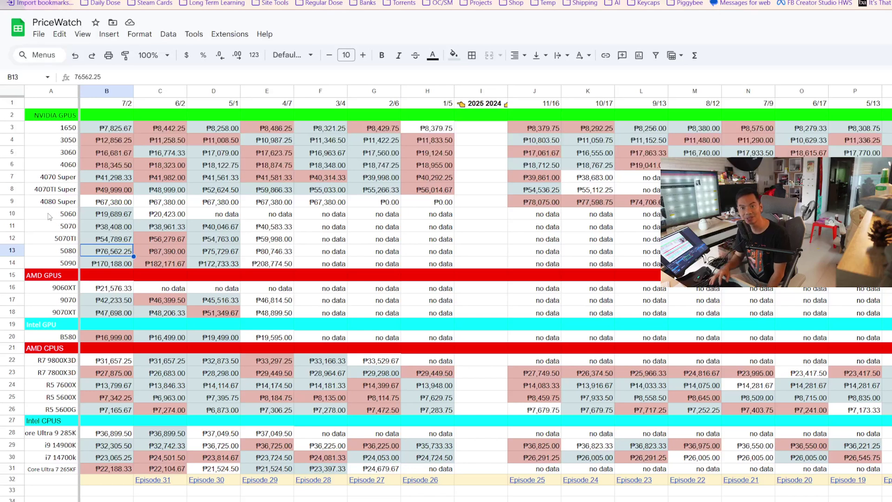
{"action": "key", "text": "Right"}
{"action": "key", "text": "Left"}
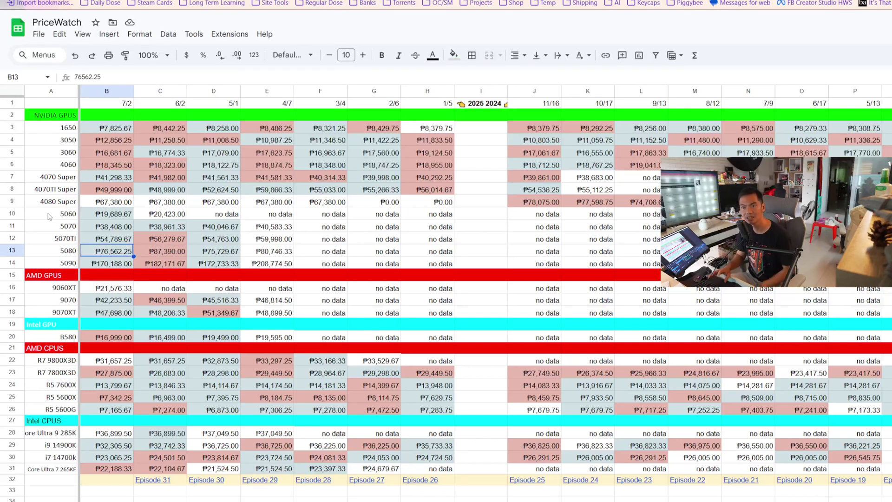
{"action": "key", "text": "Right"}
{"action": "key", "text": "Right"}
{"action": "key", "text": "Right"}
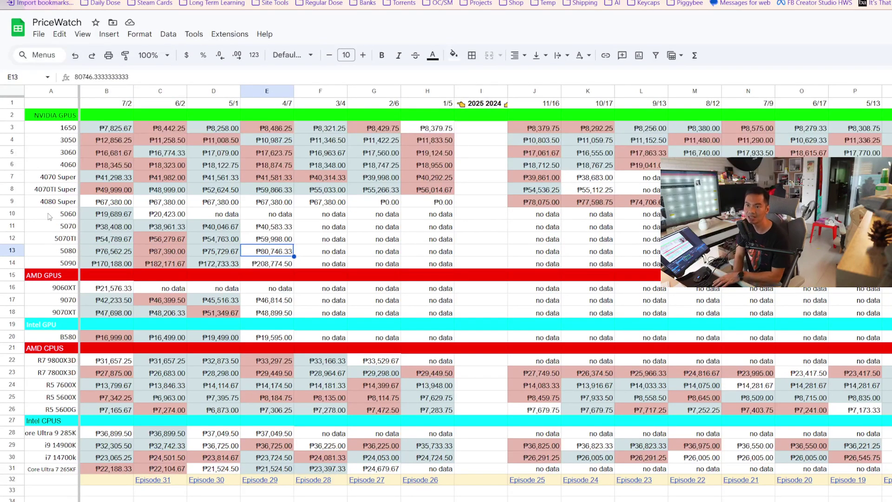
{"action": "key", "text": "Left"}
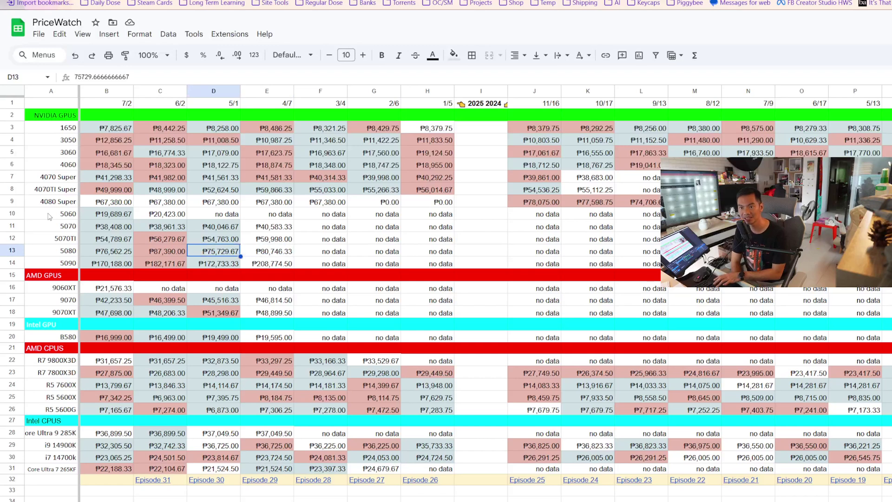
{"action": "key", "text": "Left"}
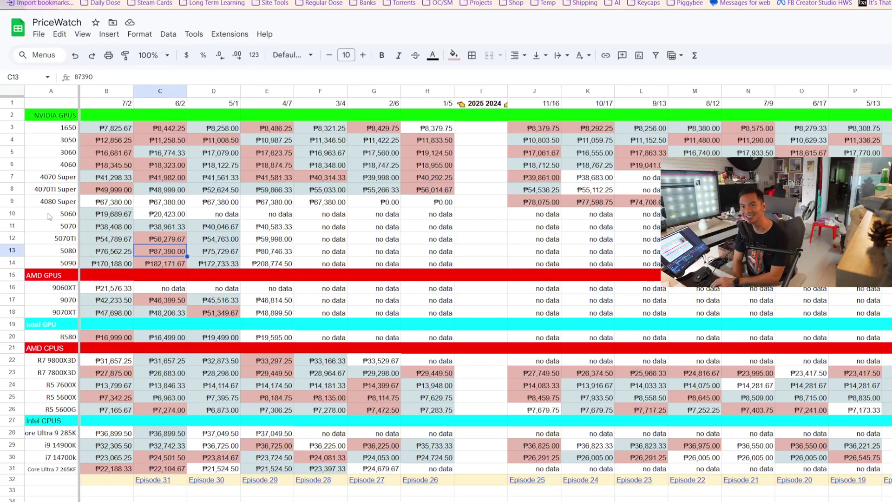
{"action": "key", "text": "Left"}
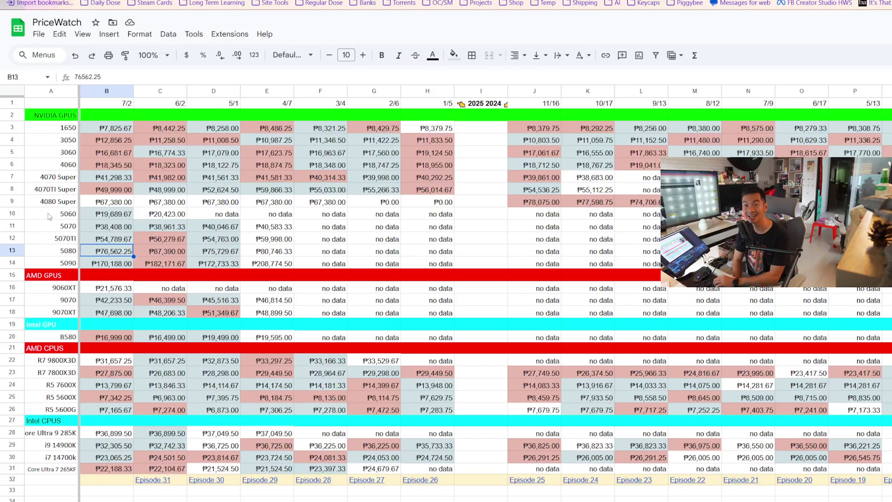
{"action": "key", "text": "Down"}
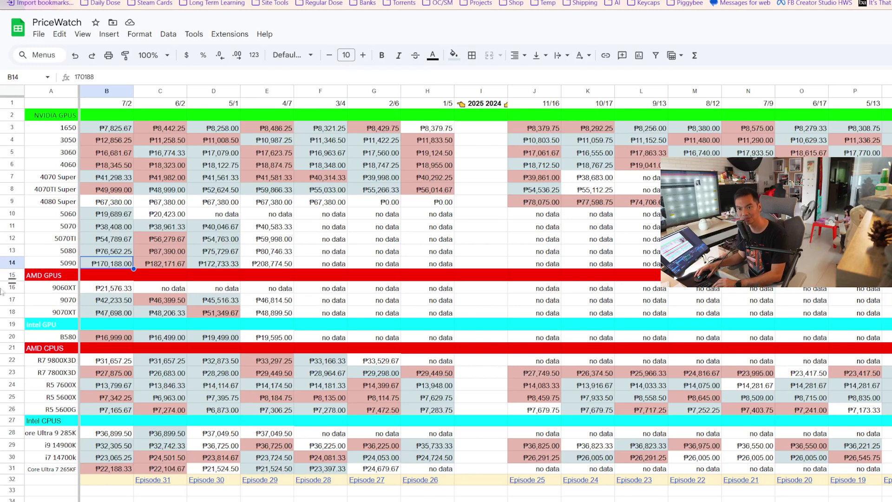
- Examine the 7/2 prices of the 9060XT, 9070 and 9070XT, comparing the 9070 and 9070XT with earlier months
{"action": "key", "text": "Down"}
{"action": "key", "text": "Down"}
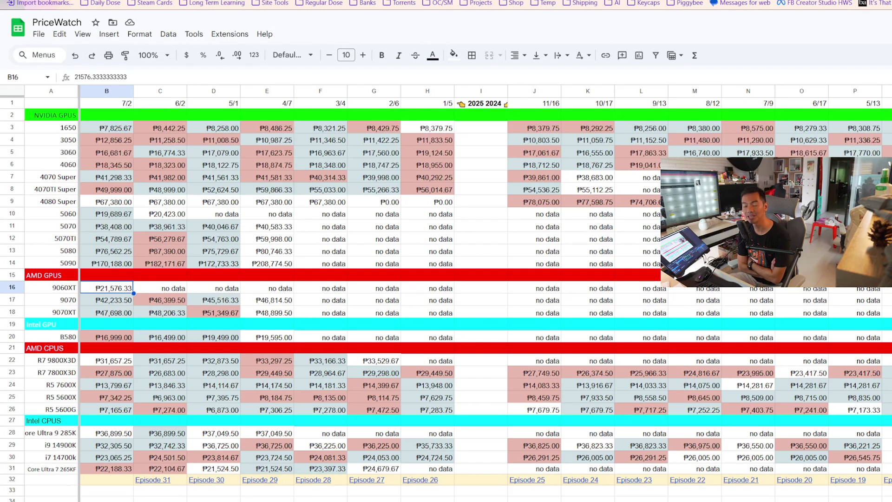
{"action": "key", "text": "Down"}
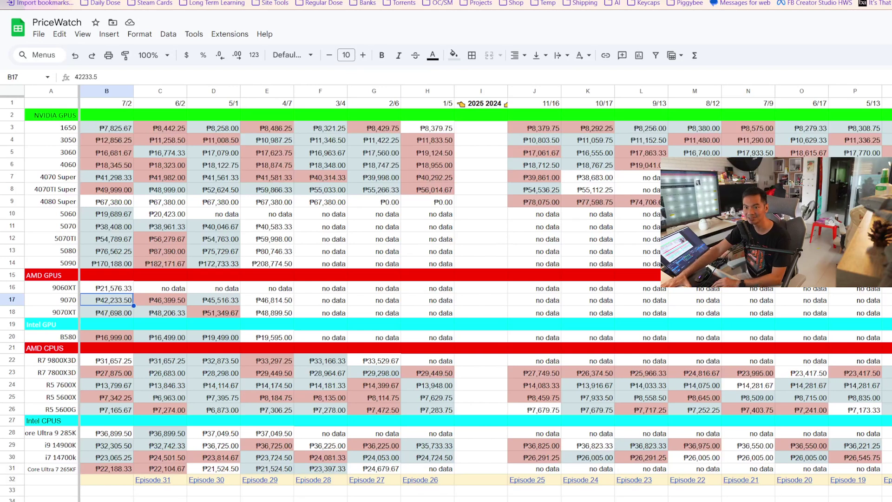
{"action": "key", "text": "Right"}
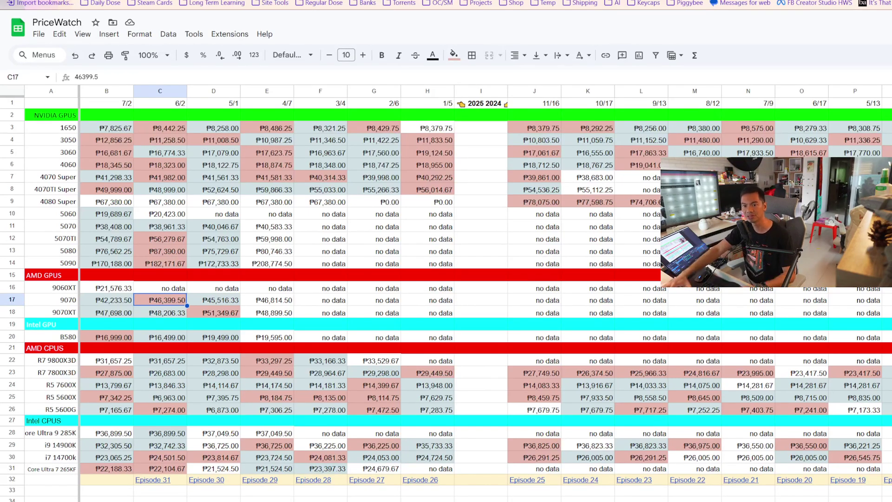
{"action": "left_click", "coordinate": [106, 313]}
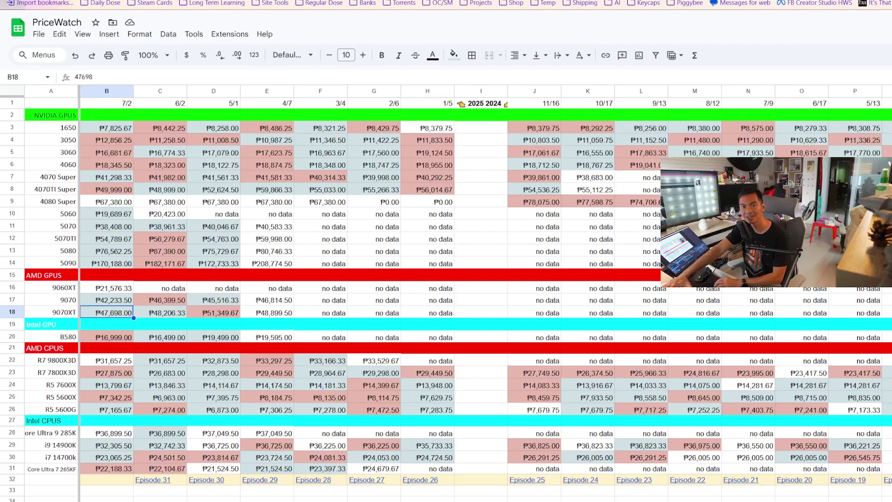
{"action": "left_click", "coordinate": [214, 312]}
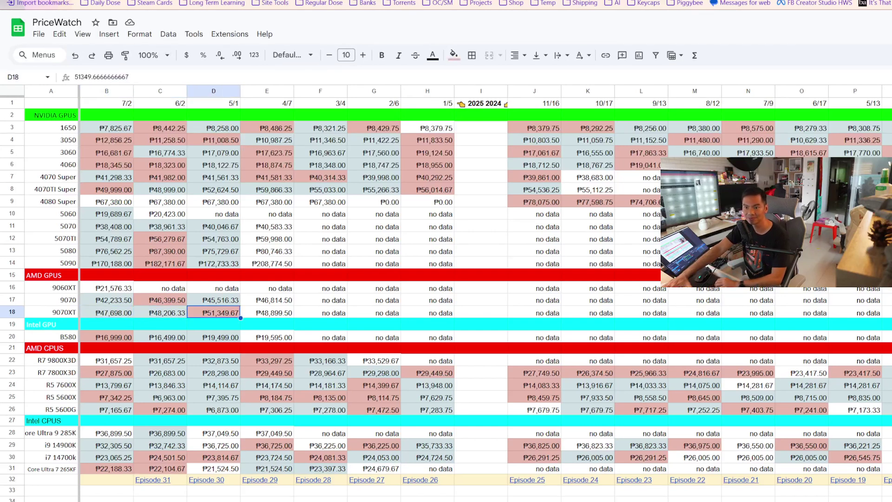
{"action": "left_click", "coordinate": [160, 313]}
{"action": "left_click", "coordinate": [107, 312]}
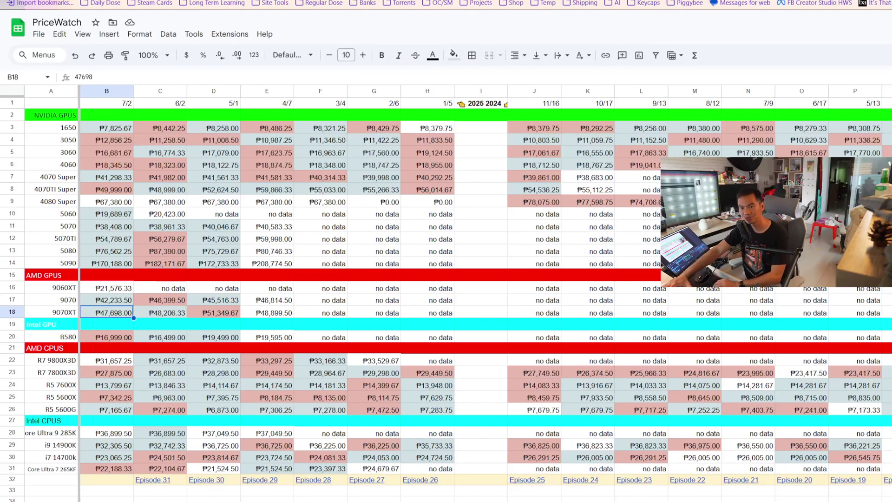
- Compare the Intel B580's 7/2 and 5/1 prices and review the 7/2 prices of the AMD CPUs from R7 9800X3D to R5 5600G
{"action": "left_click", "coordinate": [107, 337]}
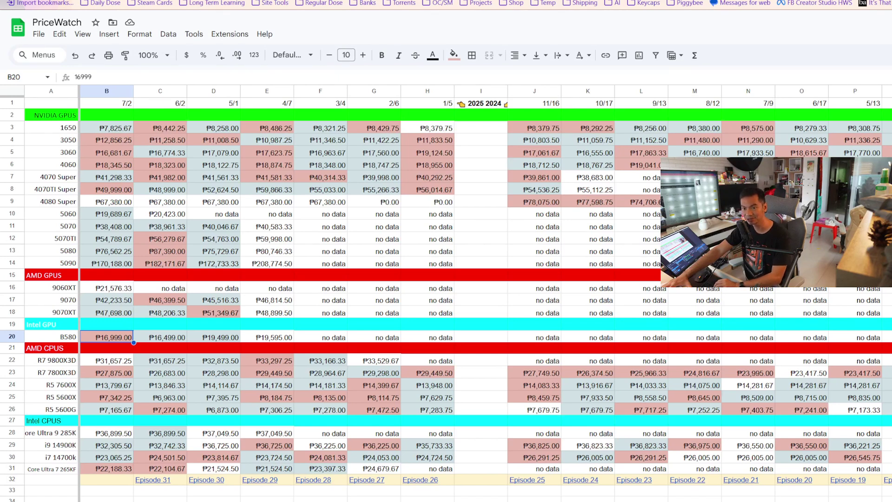
{"action": "left_click", "coordinate": [214, 337]}
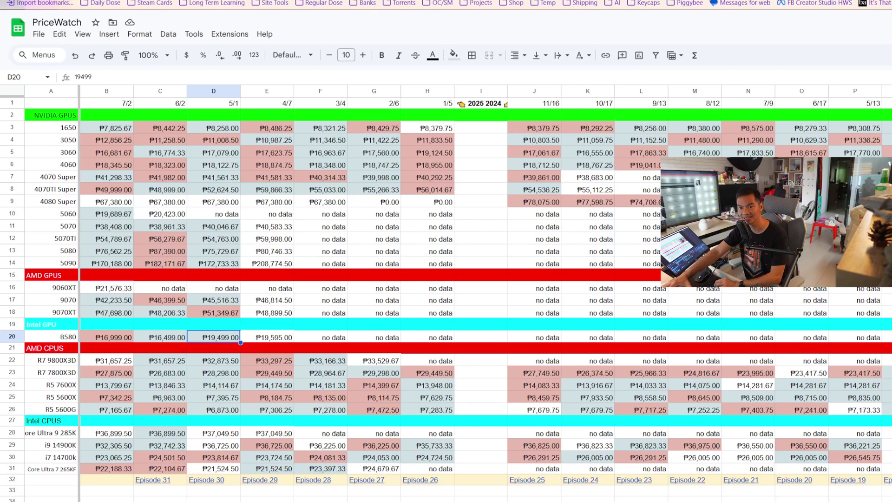
{"action": "key", "text": "Down"}
{"action": "key", "text": "Down"}
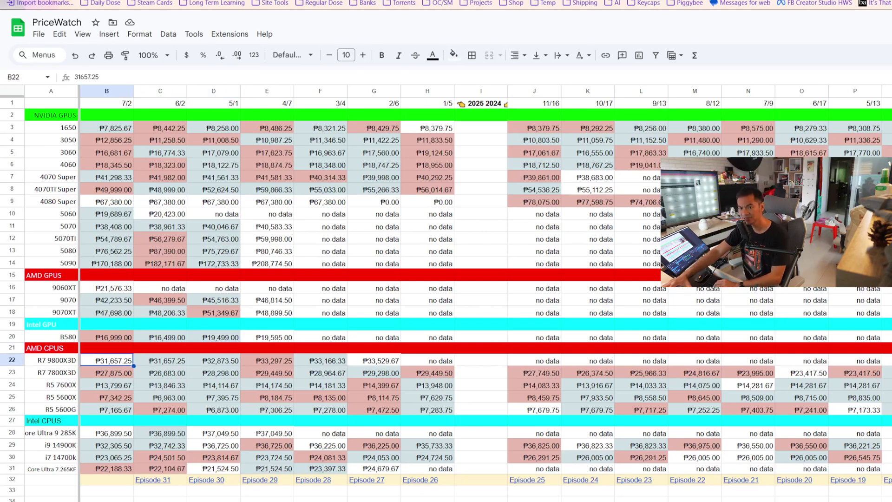
{"action": "left_click", "coordinate": [107, 373]}
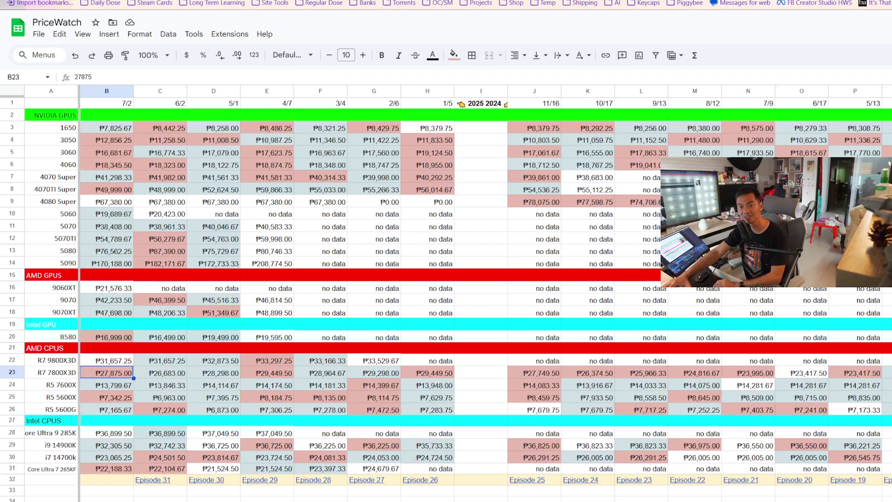
{"action": "left_click", "coordinate": [107, 385]}
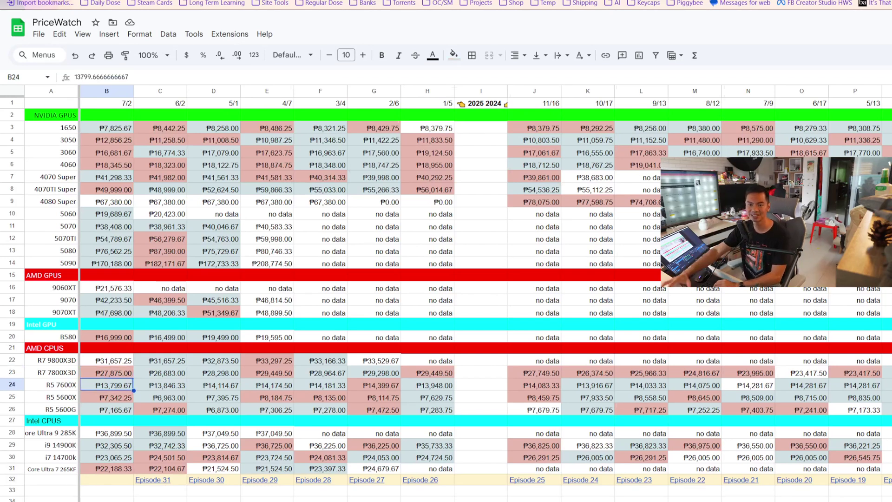
{"action": "left_click", "coordinate": [107, 397]}
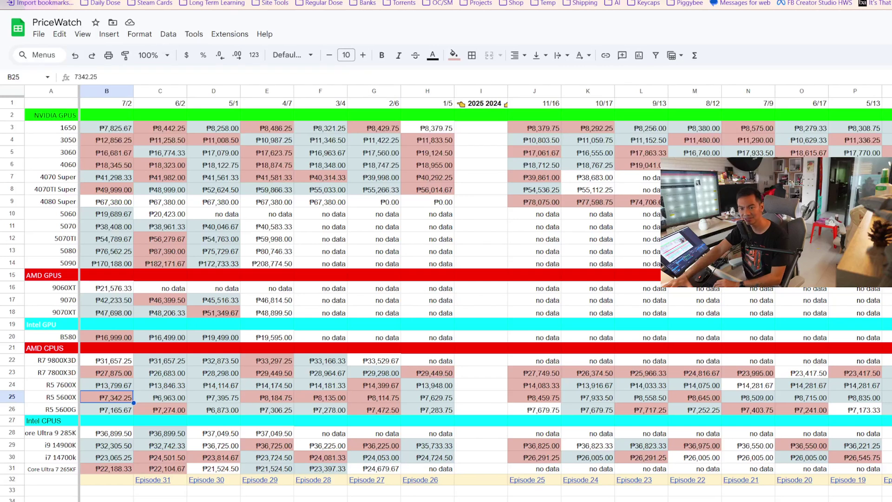
{"action": "left_click", "coordinate": [106, 410]}
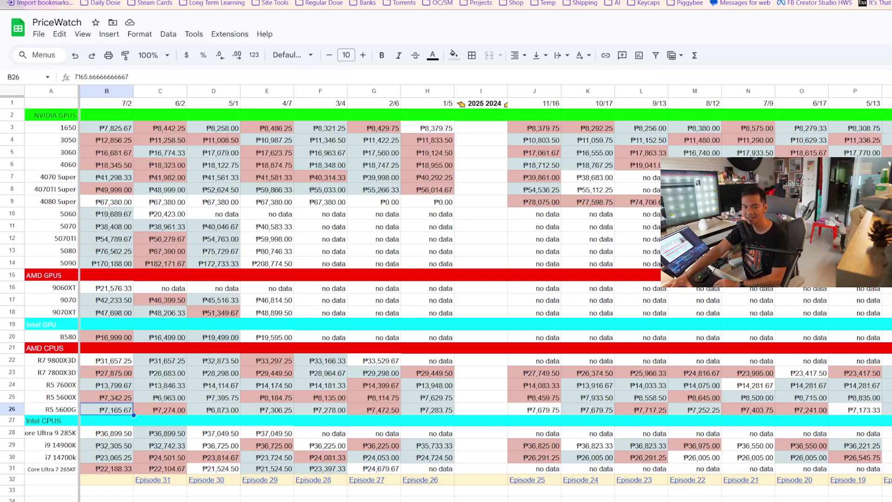
- Review the 7/2 prices of the Intel CPUs, from the Core Ultra 9 285K down to the Core Ultra 7 265KF
{"action": "left_click", "coordinate": [107, 433]}
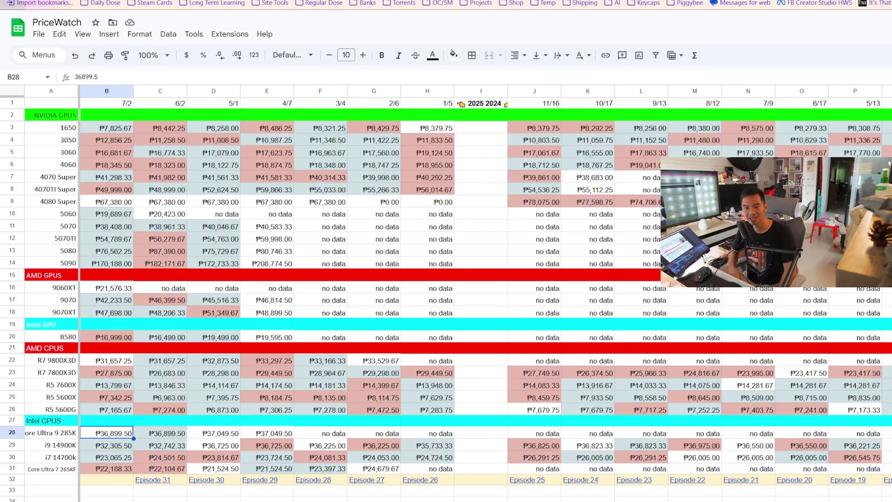
{"action": "left_click", "coordinate": [106, 446]}
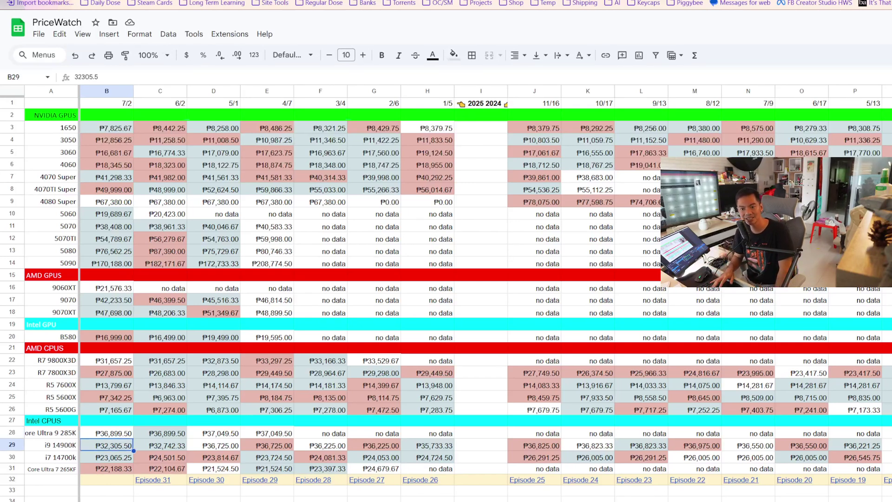
{"action": "left_click", "coordinate": [106, 457]}
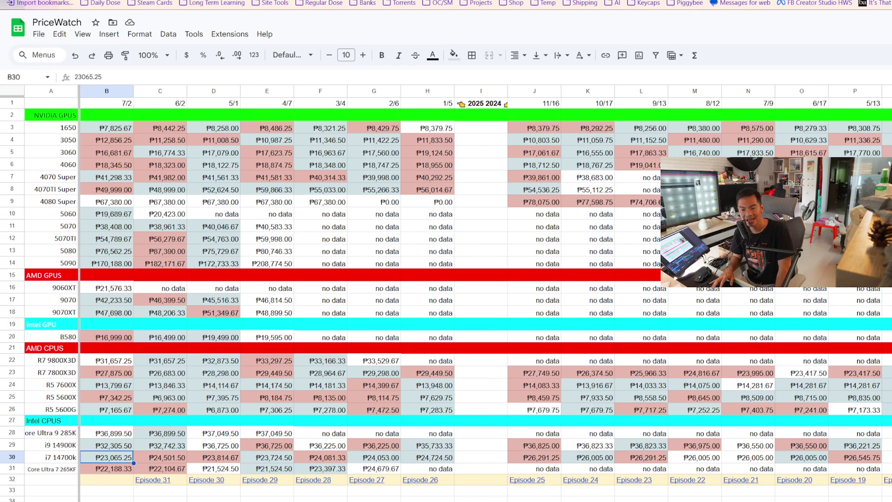
{"action": "left_click", "coordinate": [107, 469]}
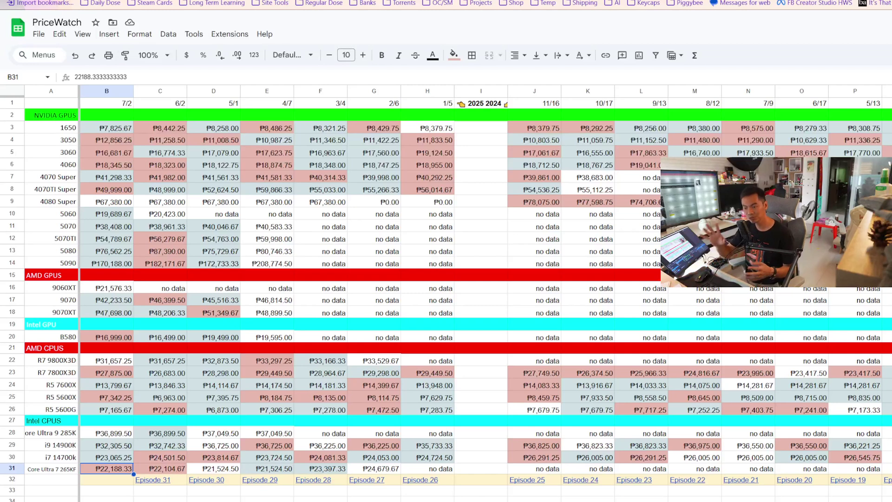
- Select the 7/2 prices of the 5060 through 5090, cells B10:B14, to review them together
{"action": "left_click", "coordinate": [88, 213]}
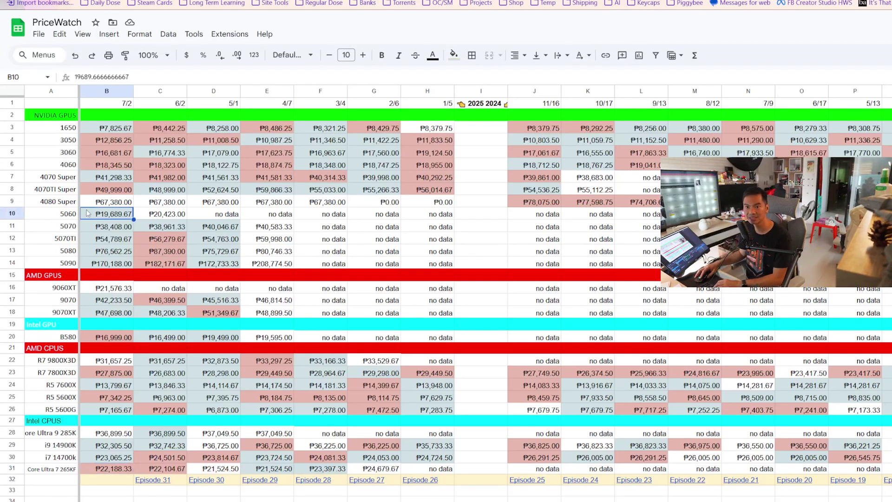
{"action": "key", "text": "shift+Down"}
{"action": "key", "text": "shift+Down"}
{"action": "key", "text": "shift+Down"}
{"action": "key", "text": "shift+Down"}
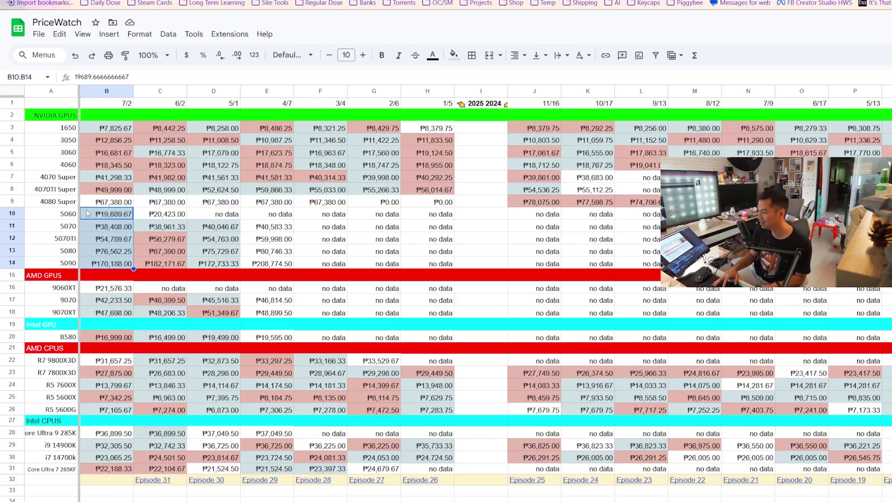
- Switch to the sheet comparing PH average and Amazon cheapest prices, and compare both July prices of the 4060
{"action": "left_click", "coordinate": [93, 501]}
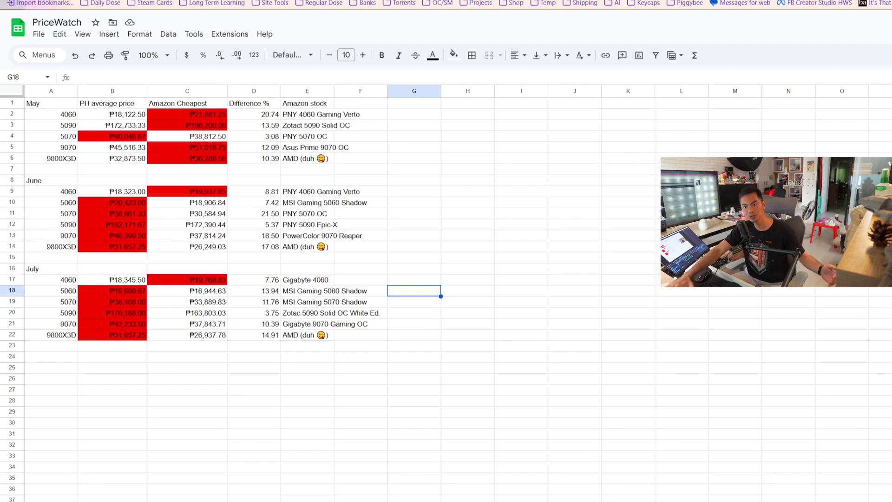
{"action": "key", "text": "Left"}
{"action": "key", "text": "Left"}
{"action": "key", "text": "Left"}
{"action": "key", "text": "Left"}
{"action": "key", "text": "Left"}
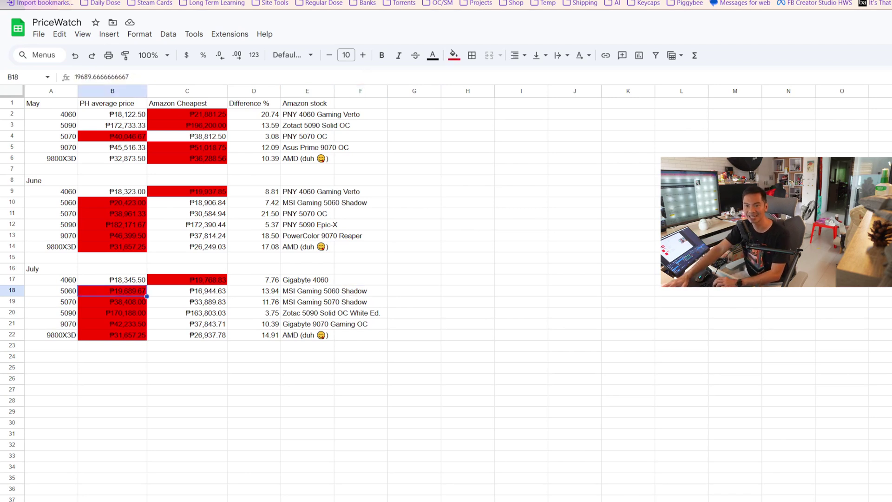
{"action": "key", "text": "Up"}
{"action": "key", "text": "Up"}
{"action": "key", "text": "Down"}
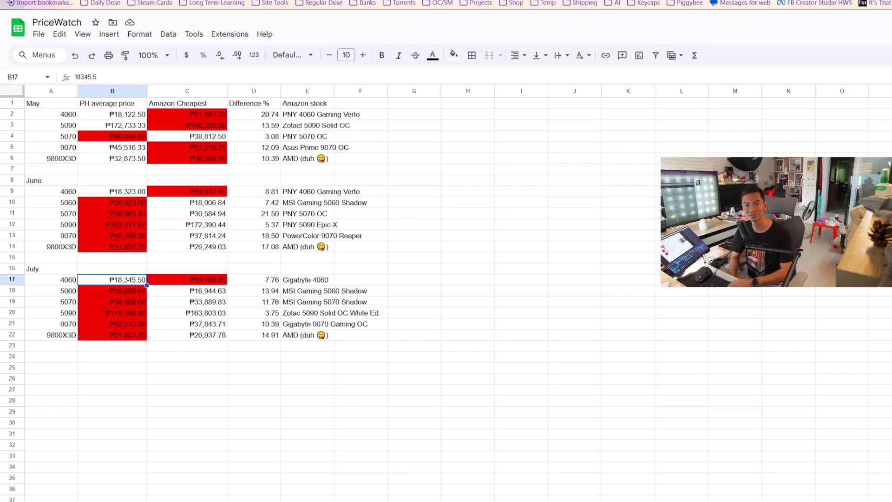
{"action": "key", "text": "Right"}
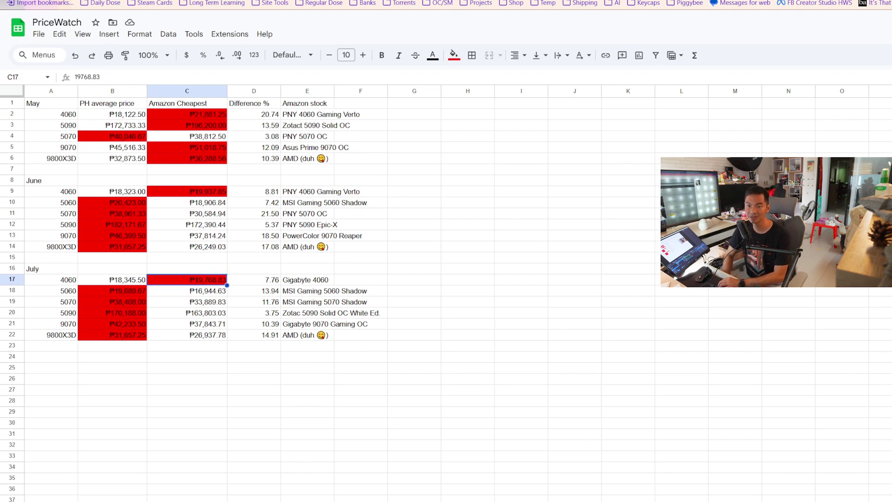
- Compare the July PH average and Amazon cheapest prices of the 5060
{"action": "left_click", "coordinate": [187, 290]}
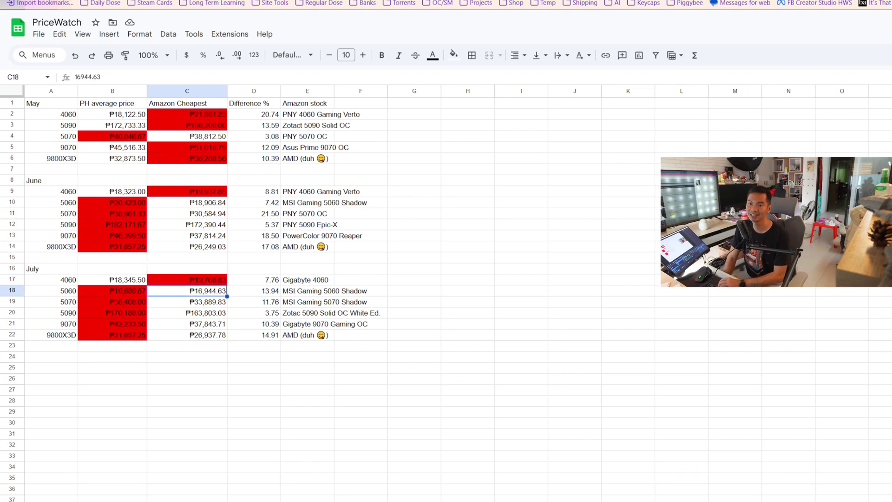
{"action": "left_click", "coordinate": [112, 291]}
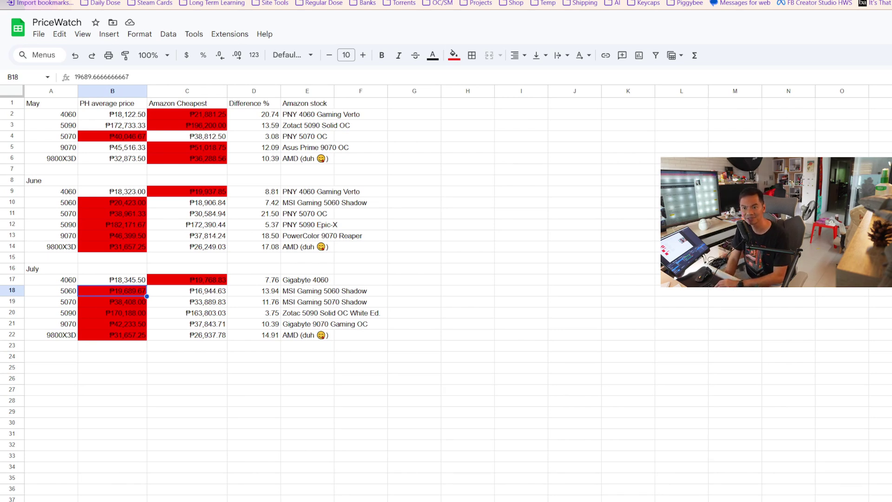
{"action": "left_click", "coordinate": [187, 291]}
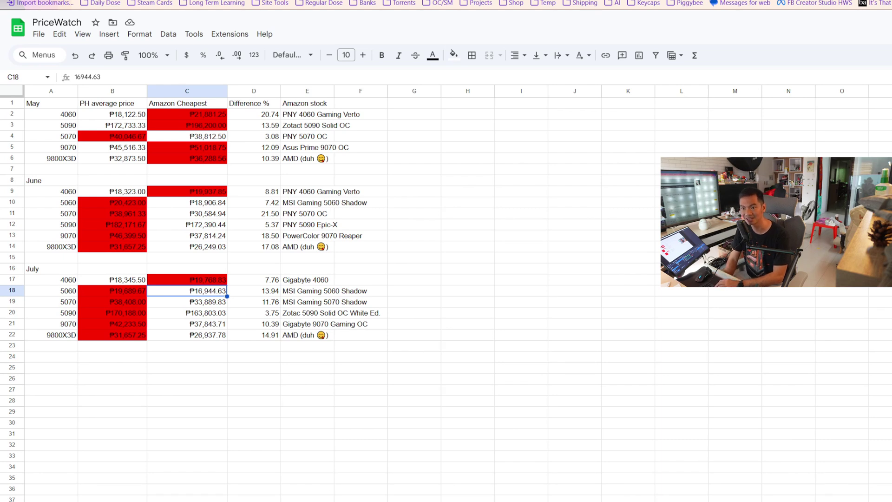
- Review the July Amazon cheapest prices of the 5070, 5090, 9070 and 9800X3D, one after another
{"action": "left_click", "coordinate": [187, 302]}
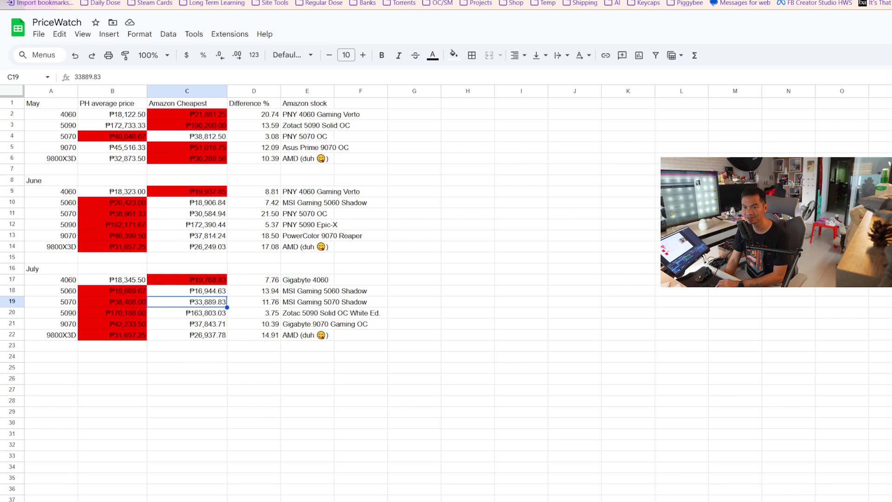
{"action": "left_click", "coordinate": [187, 314]}
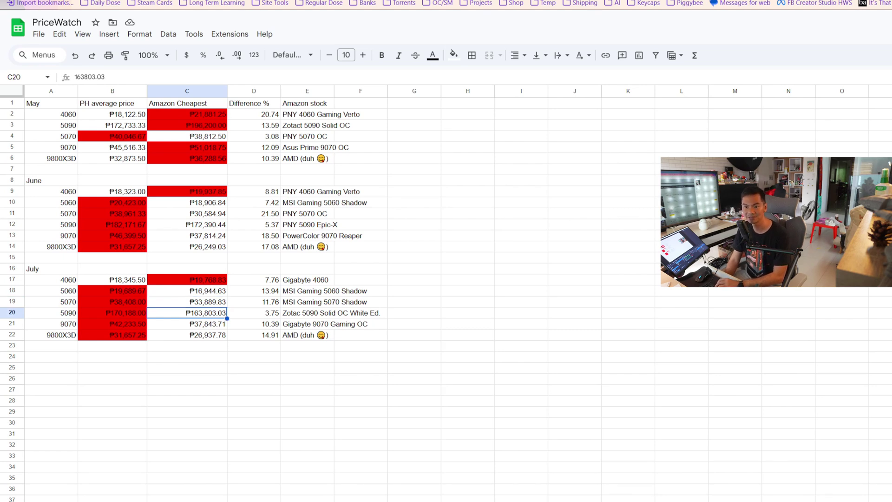
{"action": "left_click", "coordinate": [187, 325]}
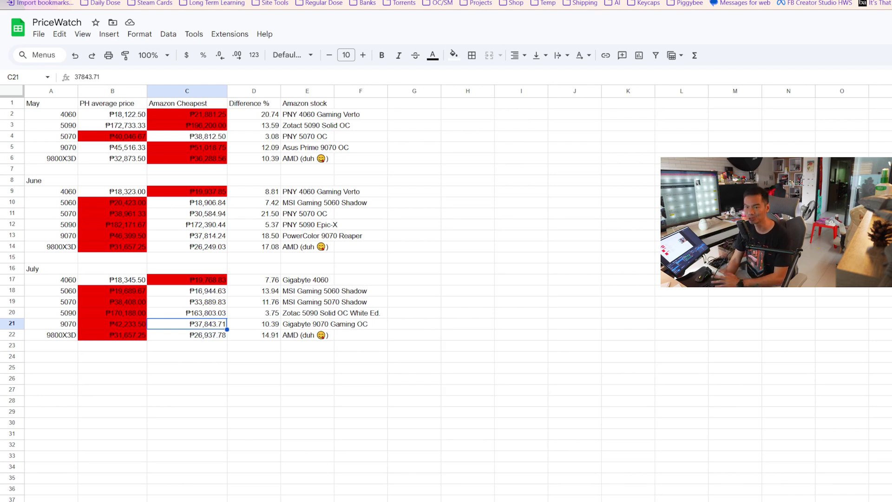
{"action": "left_click", "coordinate": [187, 336]}
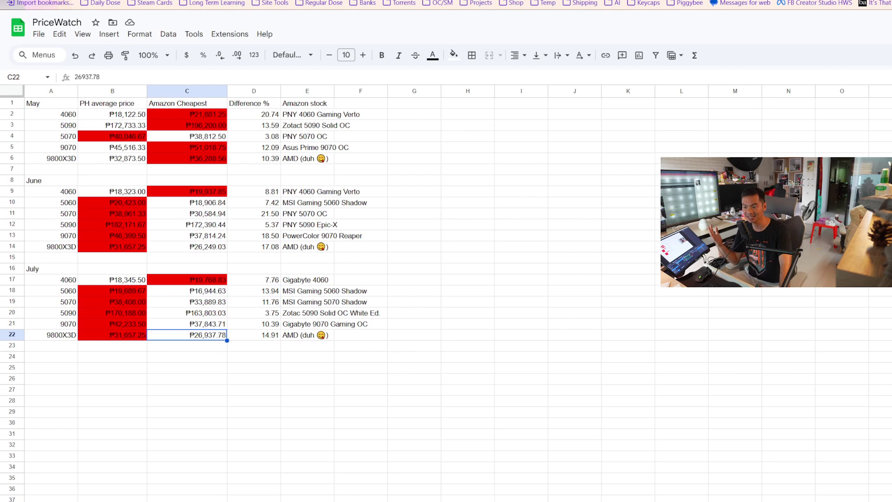
- Review the July price difference percentages, moving among the rows from the 9800X3D up to the 5060
{"action": "left_click", "coordinate": [254, 335]}
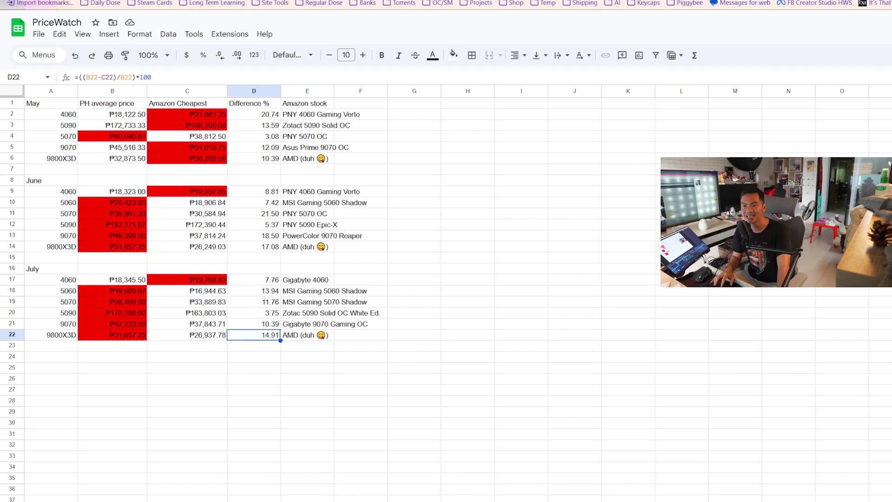
{"action": "key", "text": "Up"}
{"action": "key", "text": "Down"}
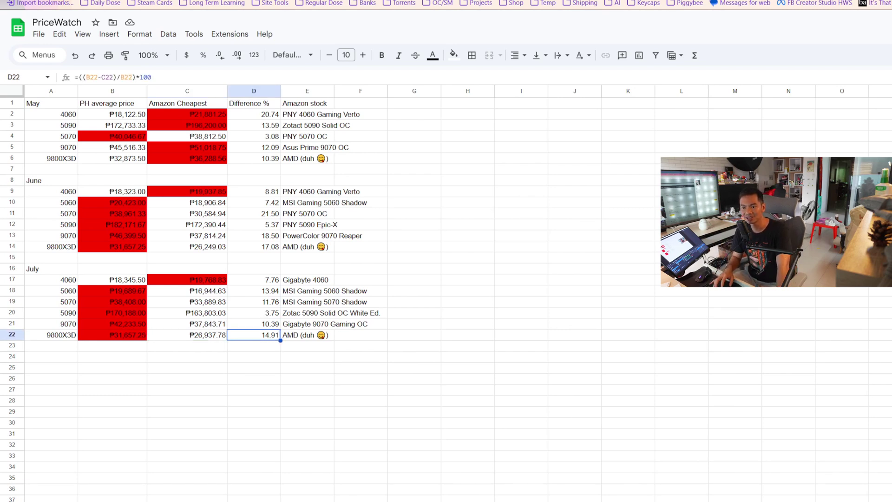
{"action": "key", "text": "Up"}
{"action": "key", "text": "Up"}
{"action": "key", "text": "Up"}
{"action": "key", "text": "Up"}
{"action": "key", "text": "Down"}
{"action": "key", "text": "Up"}
{"action": "key", "text": "Down"}
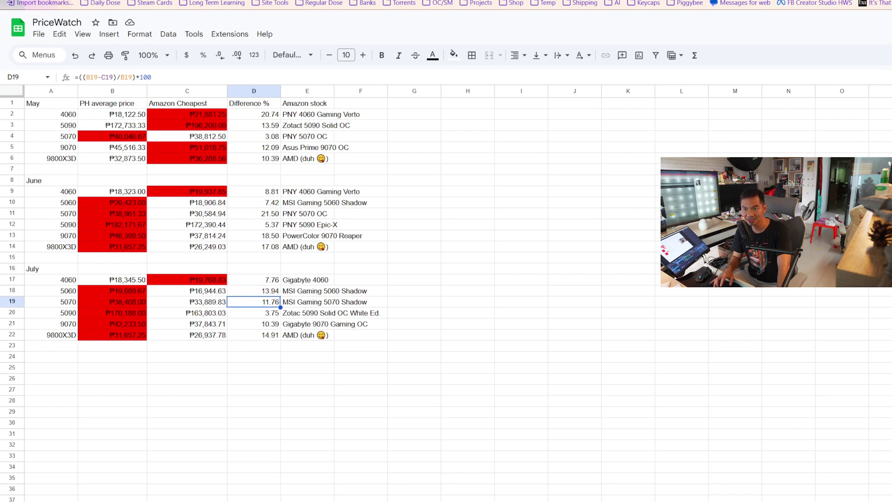
{"action": "key", "text": "Down"}
{"action": "key", "text": "Down"}
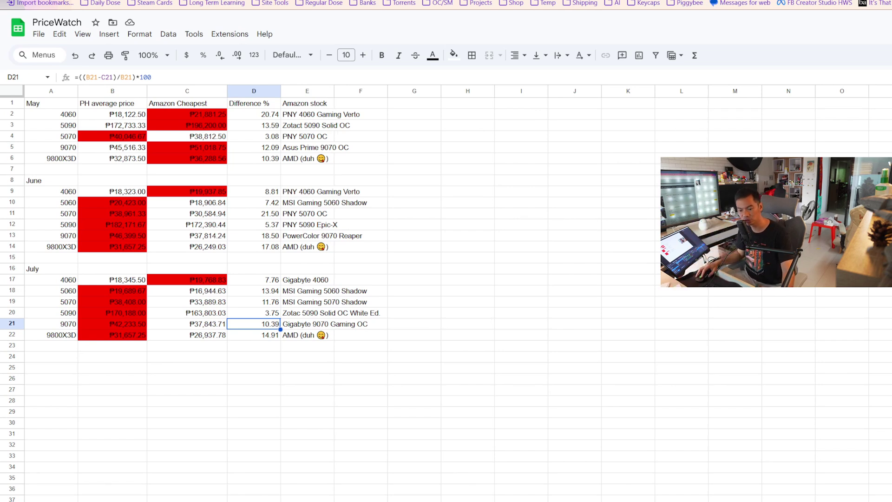
- Return to the monthly price history sheet and compare the 5080's 7/2 price with its earlier monthly prices
{"action": "key", "text": "ctrl+shift+Page_Up"}
{"action": "key", "text": "ctrl+shift+Page_Up"}
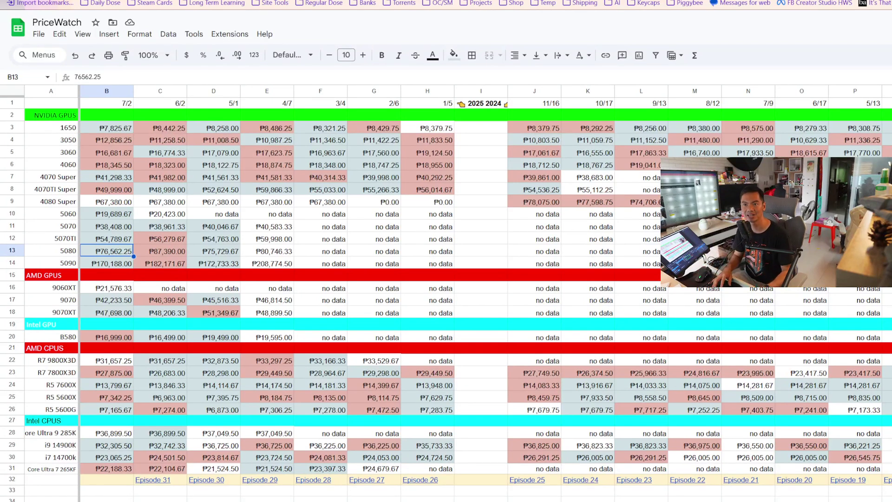
{"action": "left_click", "coordinate": [160, 251]}
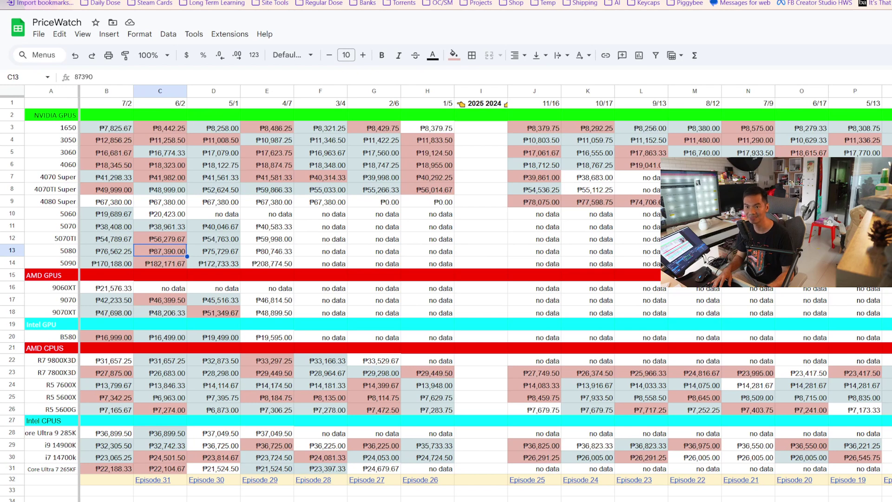
{"action": "key", "text": "Right"}
{"action": "key", "text": "Right"}
{"action": "key", "text": "Right"}
{"action": "key", "text": "Left"}
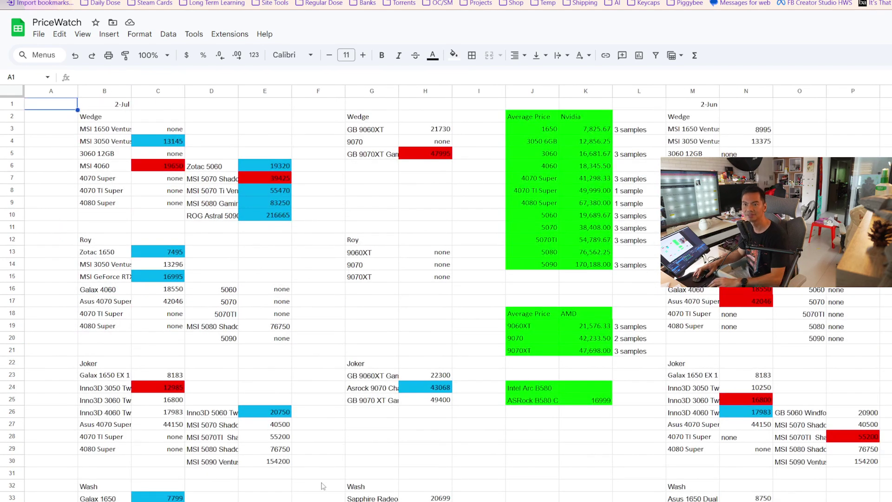
- On the per-shop price sheet, check Wedge's 2-Jul Zotac 5060 price and the start of its card list
{"action": "left_click", "coordinate": [246, 173]}
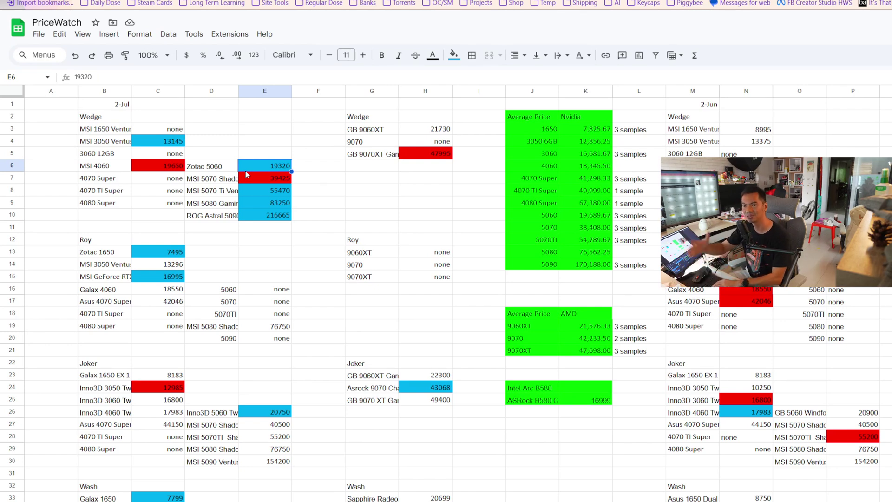
{"action": "key", "text": "Left"}
{"action": "key", "text": "Home"}
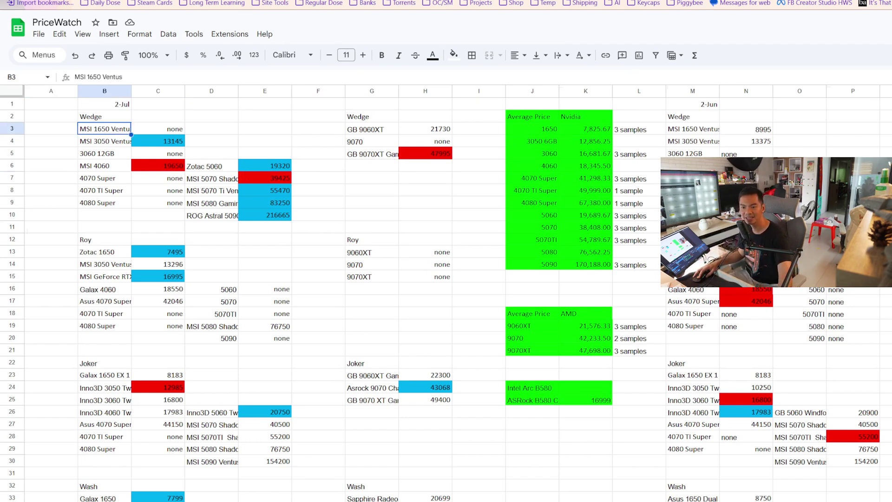
- Compare the 2-Jul MSI 5090 Ventus prices at Wash and Joker, cells E40 and E30
{"action": "left_click", "coordinate": [265, 501]}
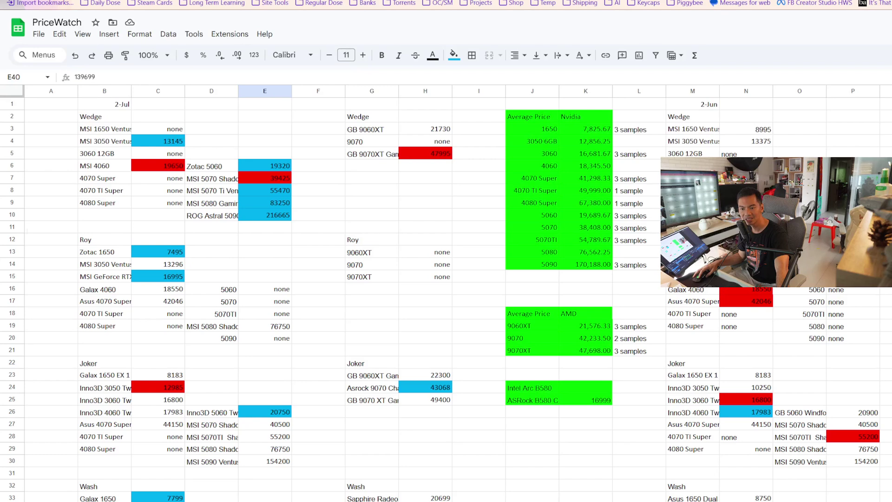
{"action": "left_click", "coordinate": [284, 463]}
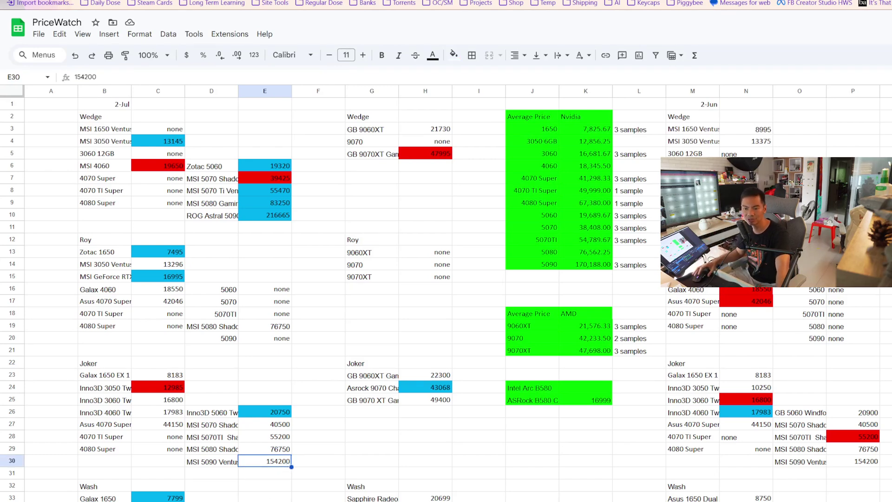
{"action": "left_click", "coordinate": [215, 463]}
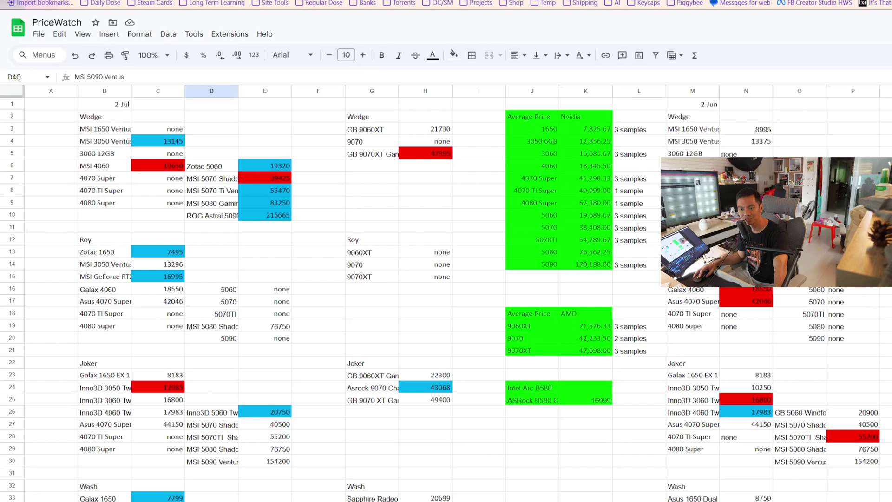
{"action": "left_click", "coordinate": [278, 465]}
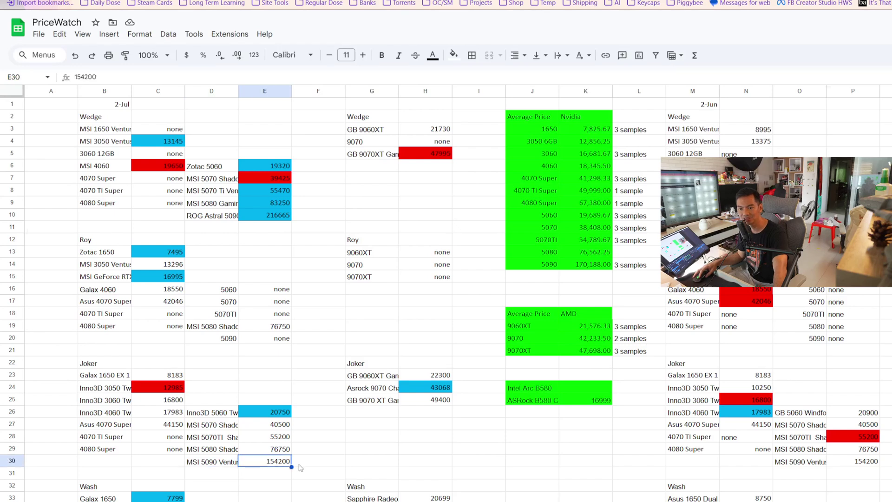
{"action": "key", "text": "ctrl+Down"}
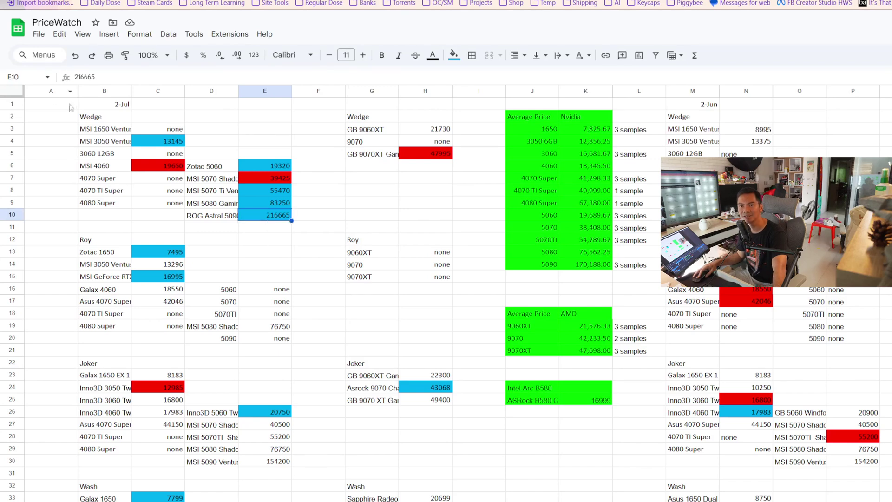
- Compare Wedge's 2-Jul ROG Astral 5090 price with the MSI 5090 Ventus prices at Joker and Wash
{"action": "left_click", "coordinate": [87, 118]}
{"action": "left_click", "coordinate": [258, 215]}
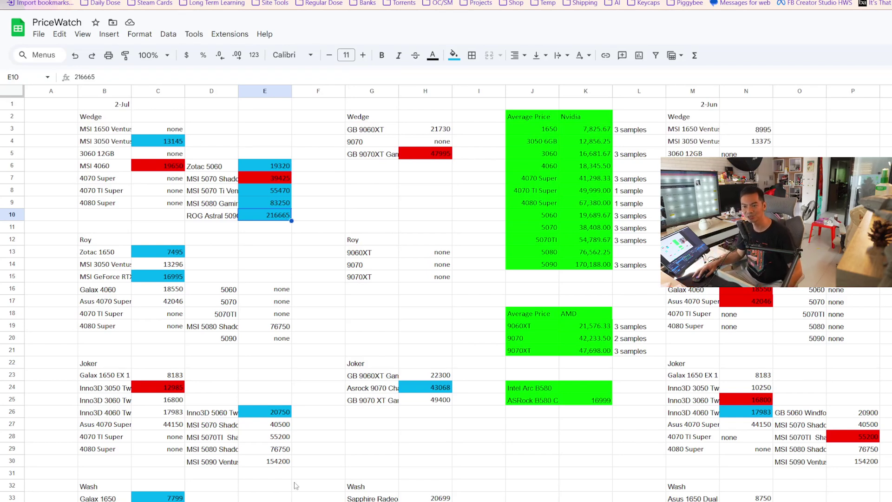
{"action": "left_click", "coordinate": [279, 466]}
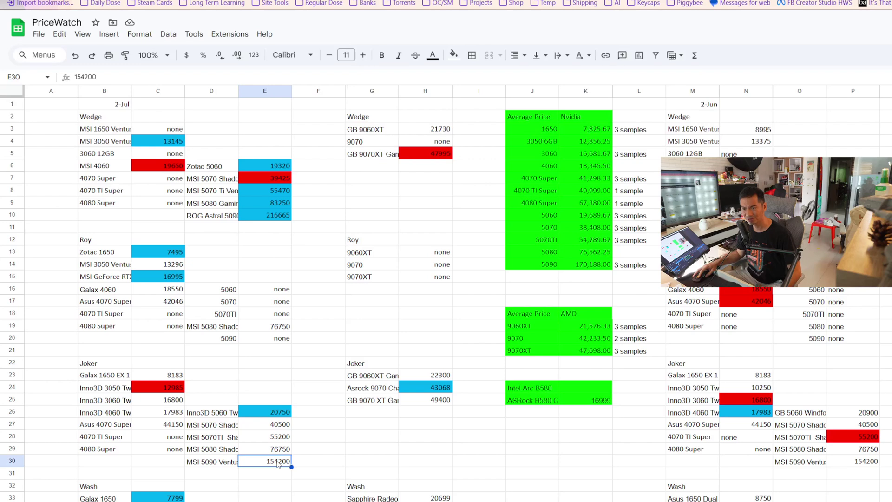
{"action": "left_click", "coordinate": [271, 501]}
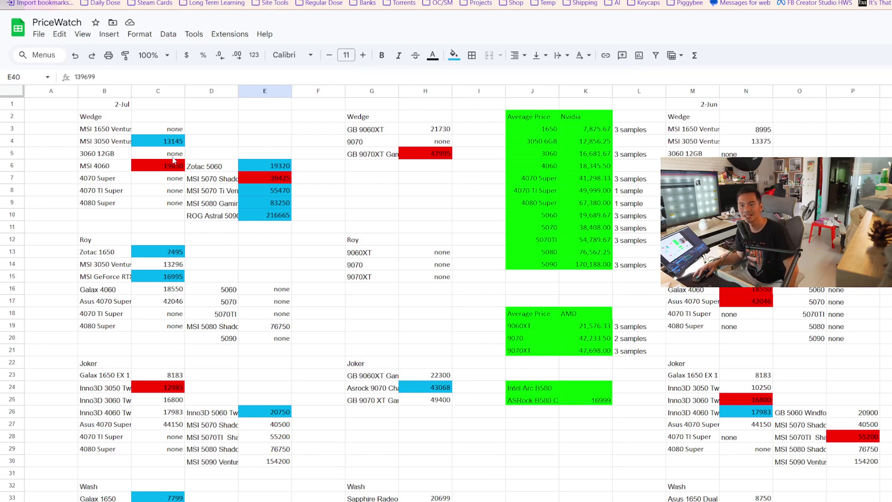
- Review Wedge's 2-Jul prices for the MSI 5070 Ti, Zotac 5060 and MSI 5070 Shadow
{"action": "left_click", "coordinate": [129, 124]}
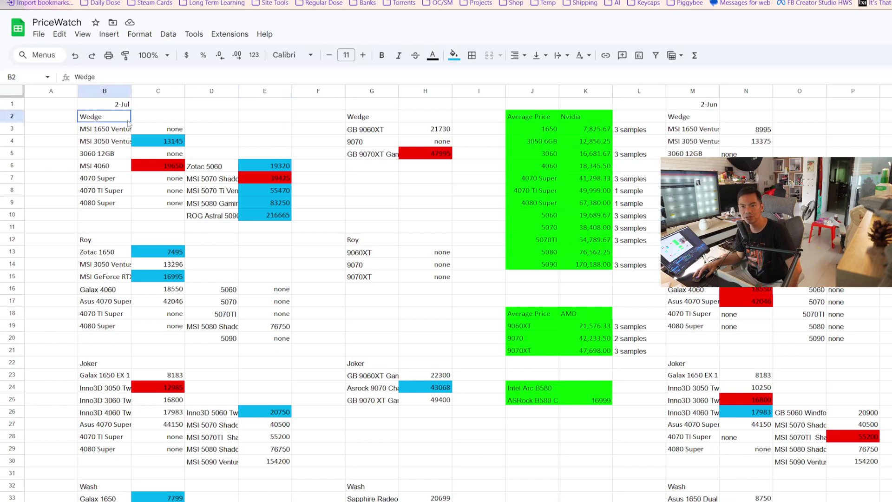
{"action": "left_click", "coordinate": [269, 195]}
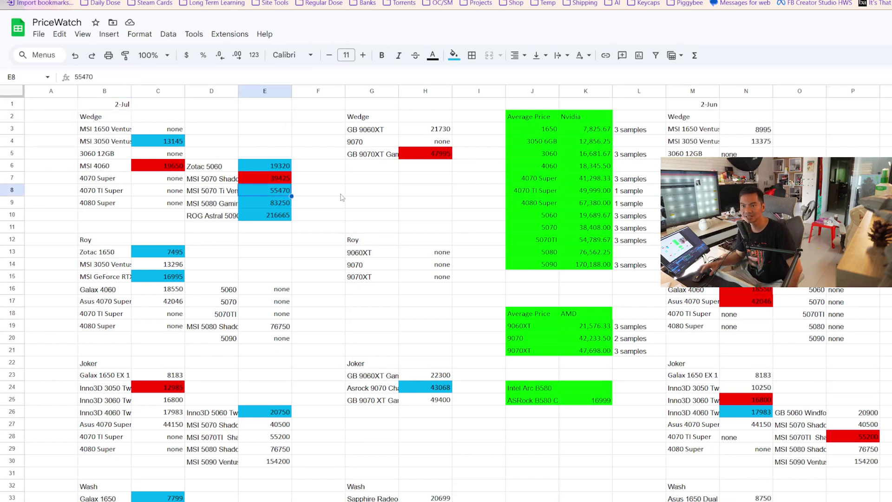
{"action": "key", "text": "Up"}
{"action": "key", "text": "Up"}
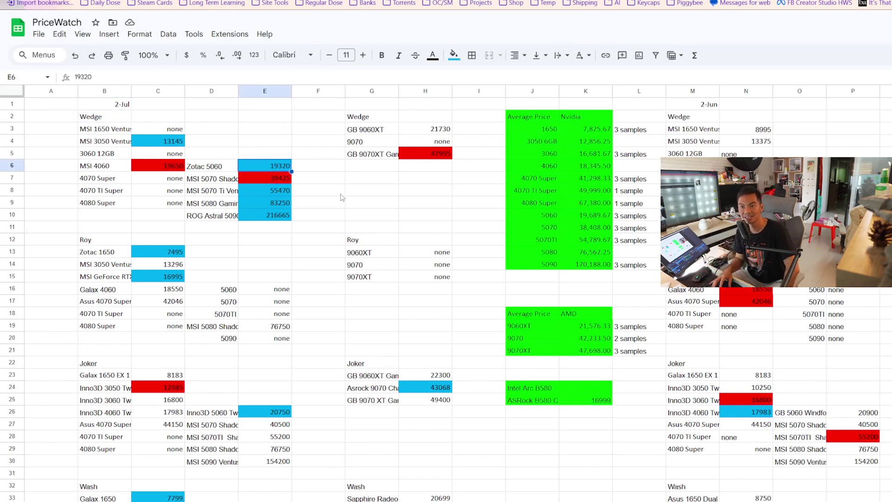
{"action": "key", "text": "Down"}
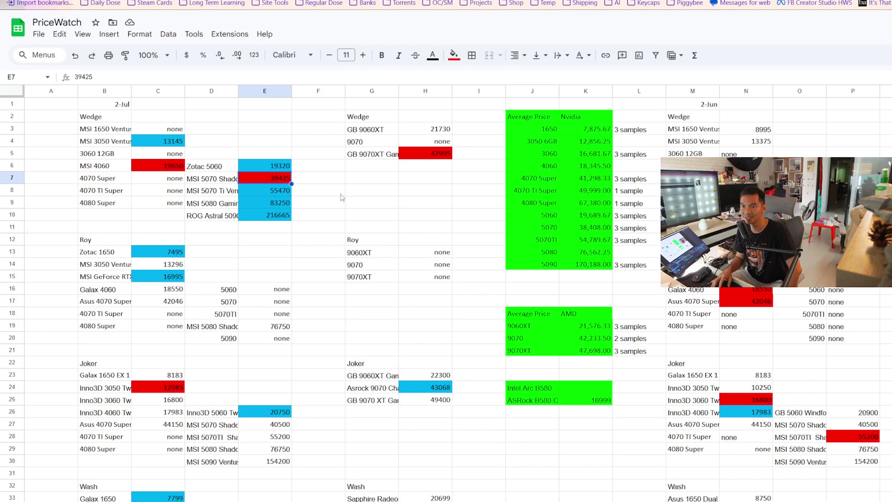
- Compare Wedge's 2-Jun price for the 5070 in P7 with its 2-Jul price in E7
{"action": "key", "text": "Right"}
{"action": "key", "text": "Right"}
{"action": "key", "text": "Right"}
{"action": "key", "text": "Right"}
{"action": "key", "text": "Right"}
{"action": "key", "text": "Right"}
{"action": "key", "text": "Right"}
{"action": "key", "text": "Right"}
{"action": "key", "text": "Right"}
{"action": "key", "text": "Right"}
{"action": "key", "text": "Right"}
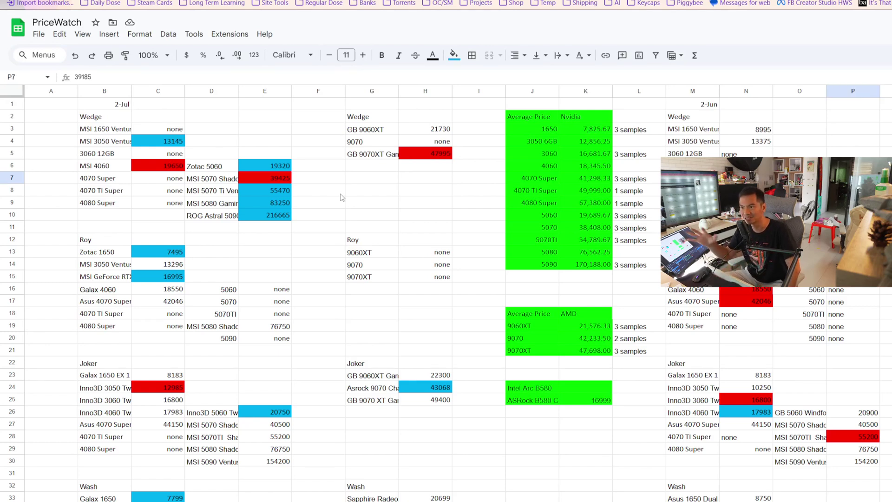
{"action": "key", "text": "Left"}
{"action": "key", "text": "Left"}
{"action": "key", "text": "Left"}
{"action": "key", "text": "Left"}
{"action": "key", "text": "Left"}
{"action": "key", "text": "Left"}
{"action": "key", "text": "Left"}
{"action": "key", "text": "Left"}
{"action": "key", "text": "Left"}
{"action": "key", "text": "Home"}
{"action": "key", "text": "Right"}
{"action": "key", "text": "Right"}
{"action": "key", "text": "Right"}
{"action": "key", "text": "Right"}
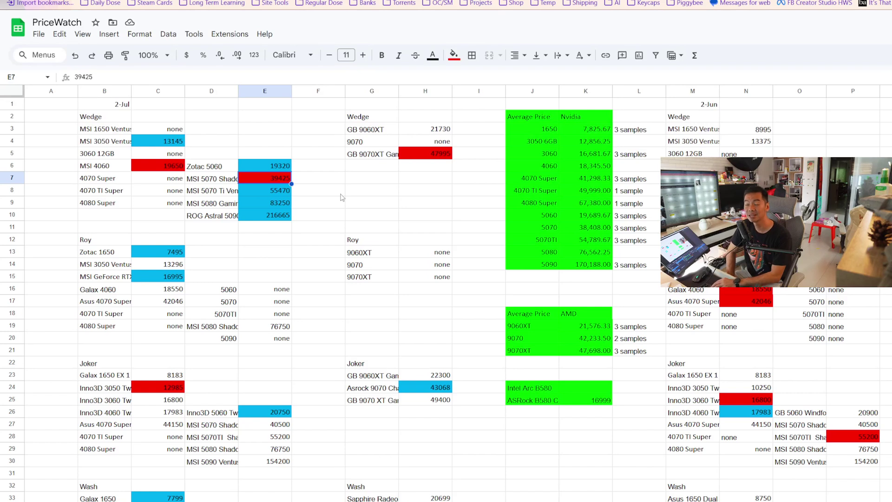
- Go through the 2-Jul prices in column E from Wedge's 5070 past Roy and Joker down to Wash's price in E36
{"action": "key", "text": "Down"}
{"action": "key", "text": "Down"}
{"action": "key", "text": "Down"}
{"action": "key", "text": "Down"}
{"action": "key", "text": "Down"}
{"action": "key", "text": "Down"}
{"action": "key", "text": "Down"}
{"action": "key", "text": "Down"}
{"action": "key", "text": "Down"}
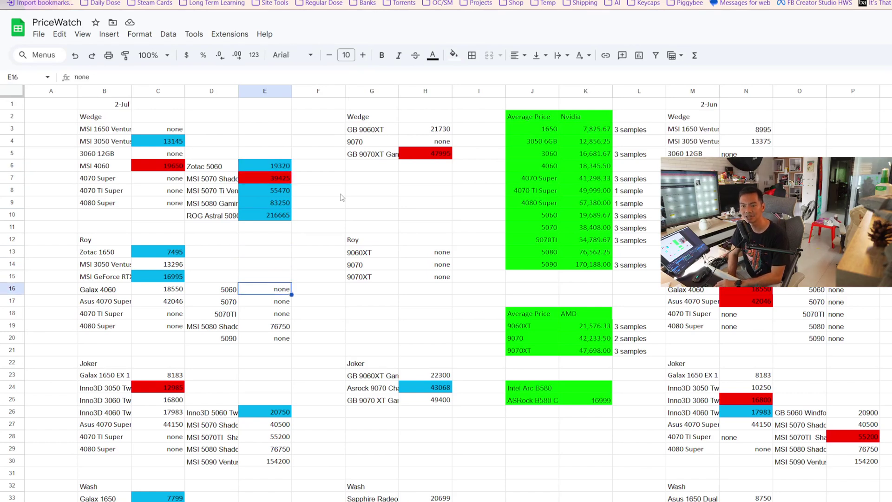
{"action": "key", "text": "Down"}
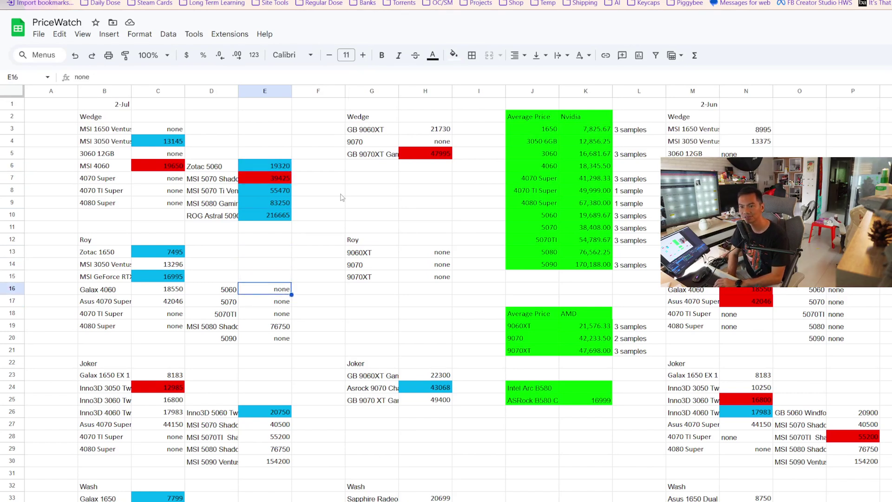
{"action": "key", "text": "Down"}
{"action": "key", "text": "Down"}
{"action": "key", "text": "Down"}
{"action": "key", "text": "Down"}
{"action": "key", "text": "Down"}
{"action": "key", "text": "Down"}
{"action": "key", "text": "Down"}
{"action": "key", "text": "Down"}
{"action": "key", "text": "Down"}
{"action": "key", "text": "Down"}
{"action": "key", "text": "Down"}
{"action": "key", "text": "Down"}
{"action": "key", "text": "Down"}
{"action": "key", "text": "Down"}
{"action": "key", "text": "Down"}
{"action": "key", "text": "Down"}
{"action": "key", "text": "Down"}
{"action": "key", "text": "Down"}
{"action": "key", "text": "Down"}
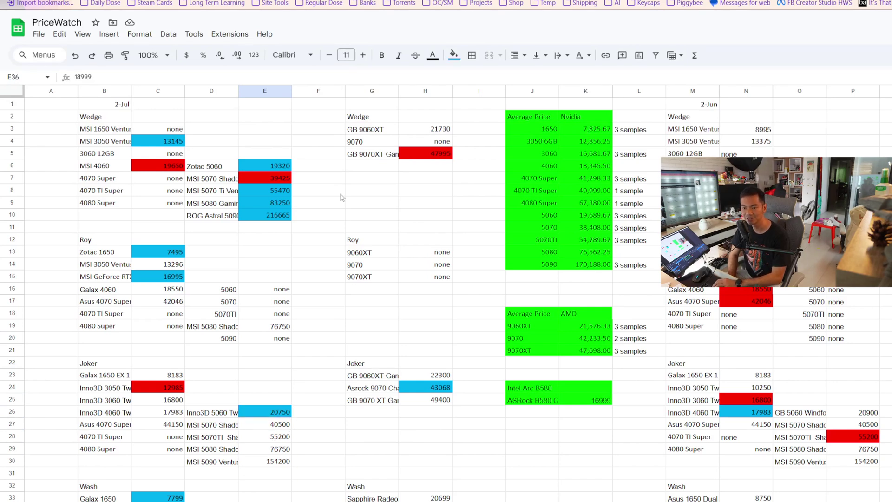
- Check Wash's 2-Jul price in C36 and return to the shop's heading row at C32
{"action": "key", "text": "Left"}
{"action": "key", "text": "Left"}
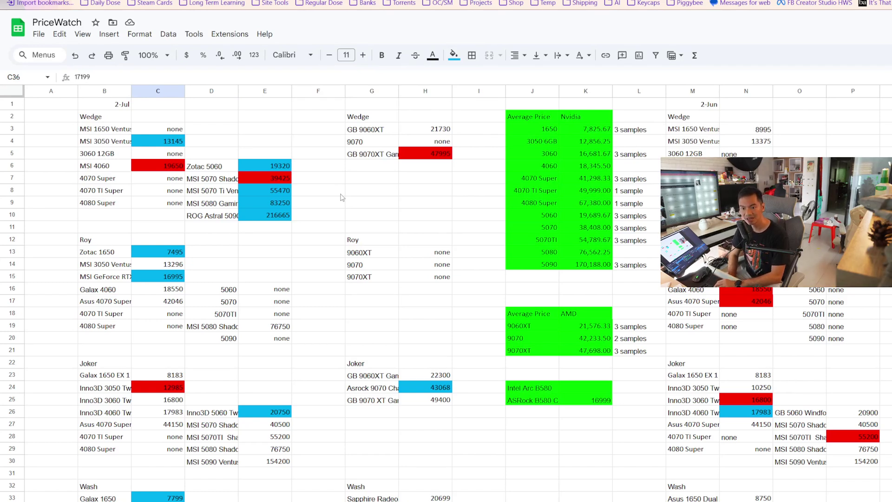
{"action": "key", "text": "Down"}
{"action": "key", "text": "Up"}
{"action": "key", "text": "Up"}
{"action": "key", "text": "Up"}
{"action": "key", "text": "Up"}
{"action": "key", "text": "Up"}
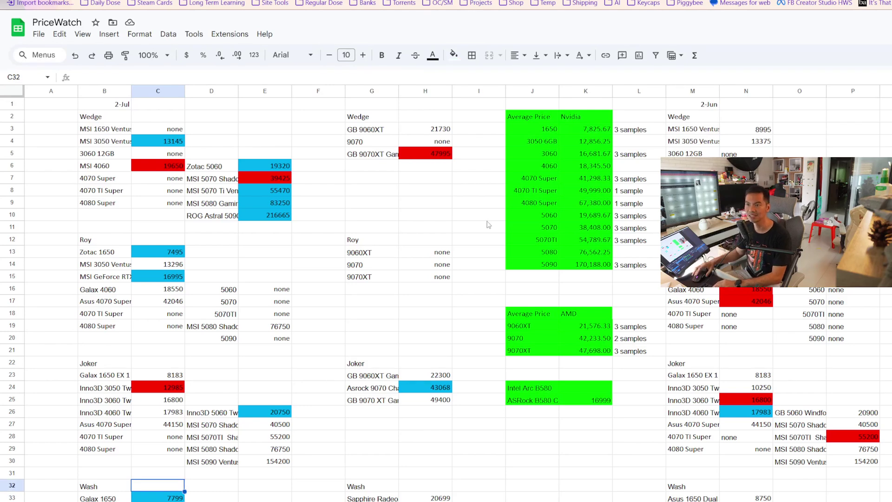
- Check Wedge's 2-Jul 9060XT price in H3 and Roy's AMD graphics card entries in rows 12 to 15
{"action": "left_click", "coordinate": [435, 130]}
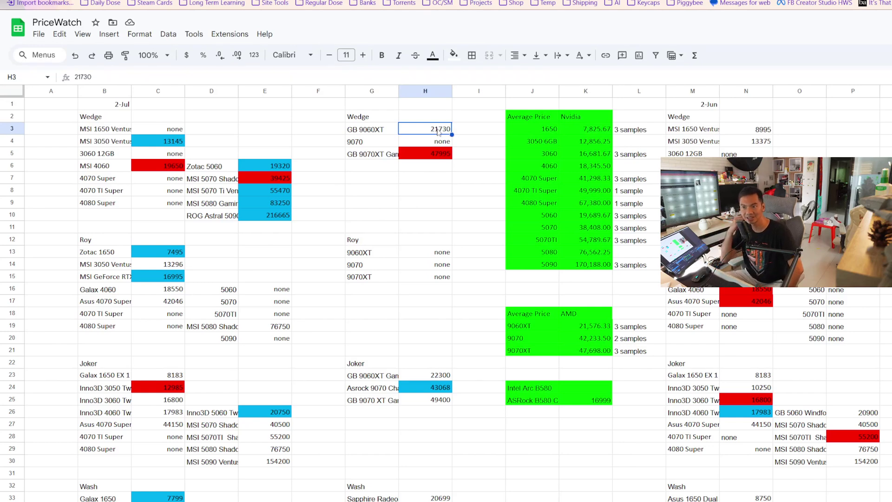
{"action": "left_click_drag", "start_coordinate": [321, 226], "coordinate": [462, 294]}
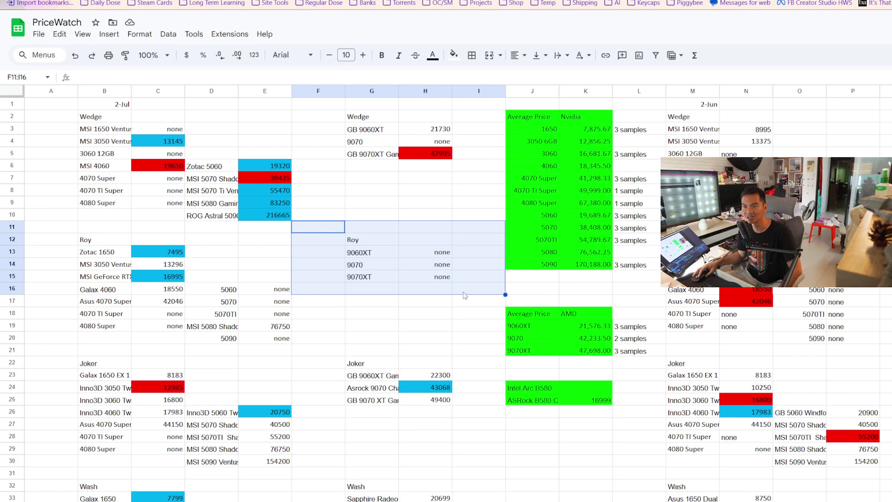
{"action": "left_click", "coordinate": [384, 254]}
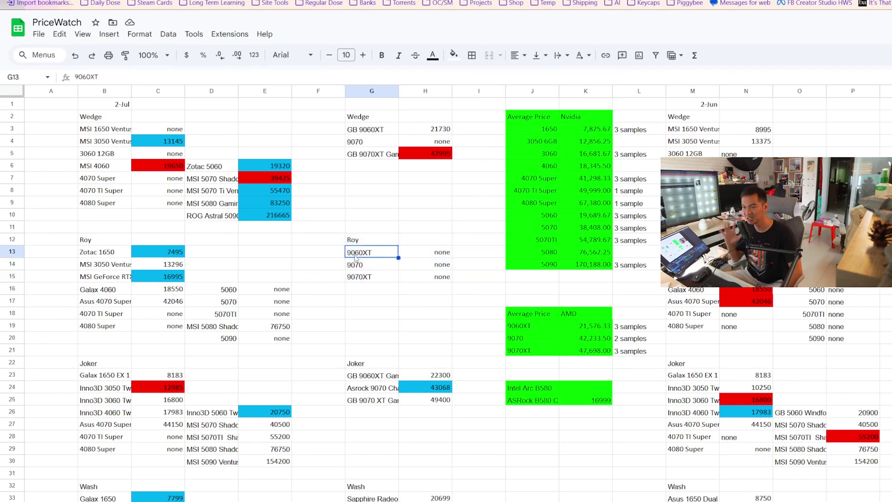
- Go down from Roy's 9060XT row to Joker's 2-Jul price for the Asrock 9070 in H24
{"action": "key", "text": "Down"}
{"action": "key", "text": "Down"}
{"action": "key", "text": "Down"}
{"action": "key", "text": "Down"}
{"action": "key", "text": "Down"}
{"action": "key", "text": "Down"}
{"action": "key", "text": "Down"}
{"action": "key", "text": "Down"}
{"action": "key", "text": "Right"}
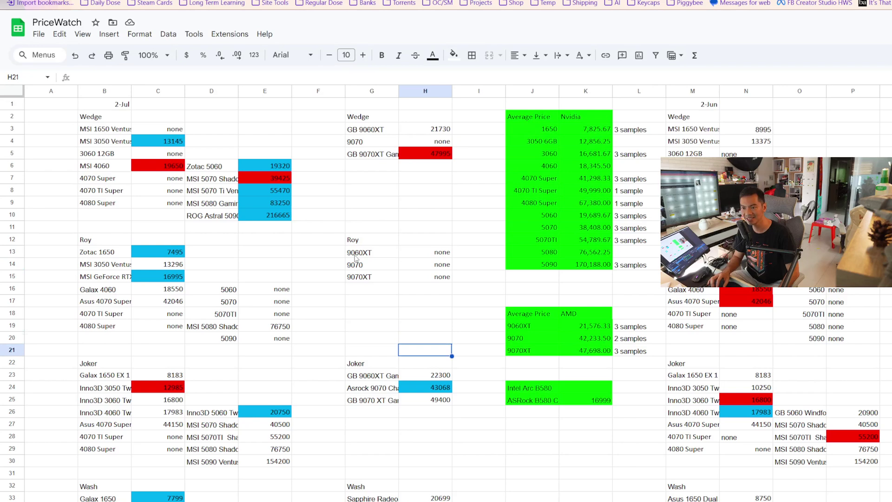
{"action": "key", "text": "Down"}
{"action": "key", "text": "Down"}
{"action": "key", "text": "Down"}
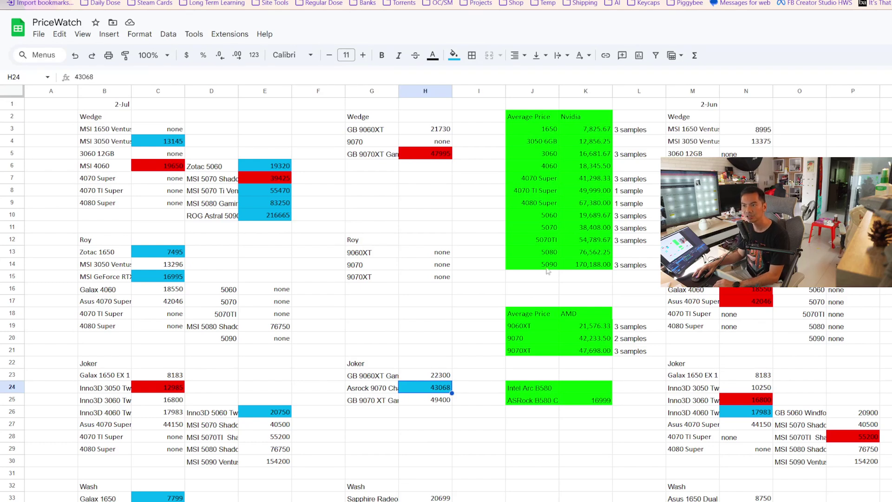
- Review the AMD average price for the 9070XT in K21 and the AMD sample counts in L19:L21
{"action": "left_click", "coordinate": [605, 342]}
{"action": "key", "text": "Down"}
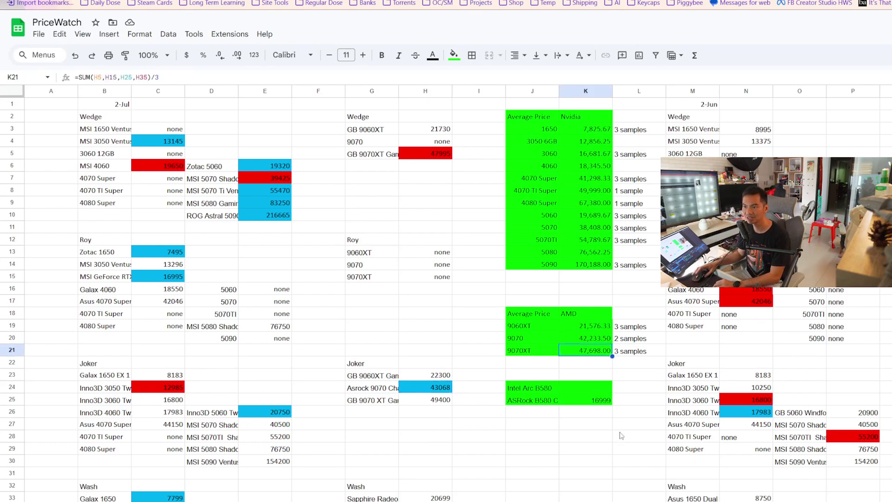
{"action": "key", "text": "Right"}
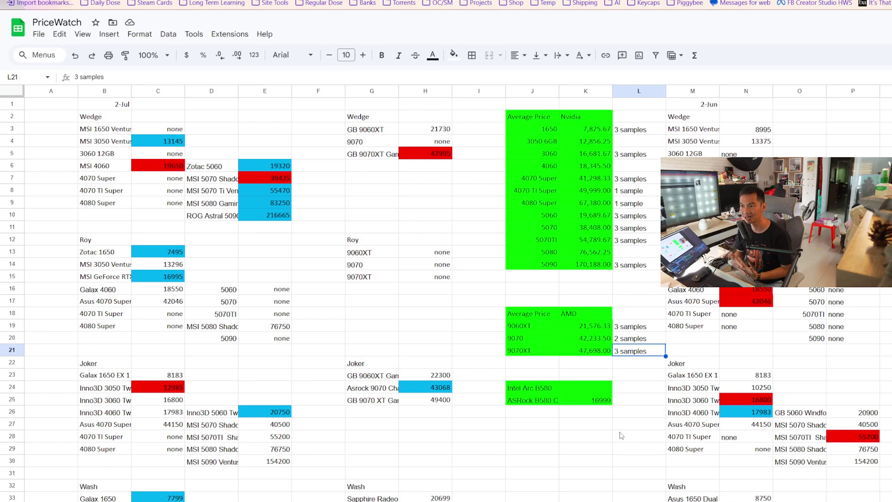
{"action": "key", "text": "Up"}
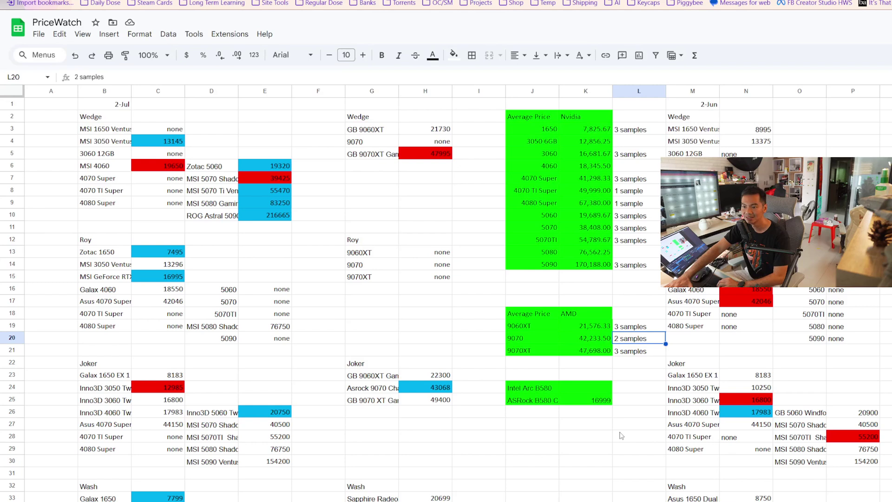
{"action": "key", "text": "Up"}
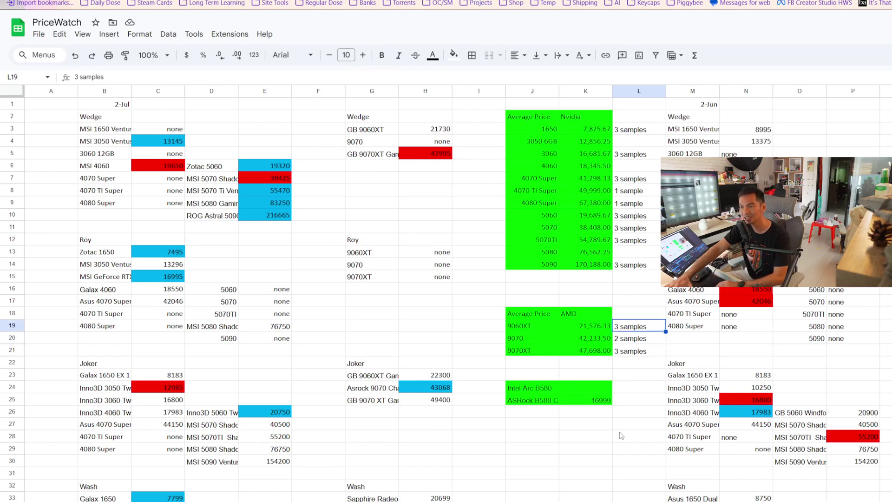
{"action": "key", "text": "Down"}
{"action": "key", "text": "Down"}
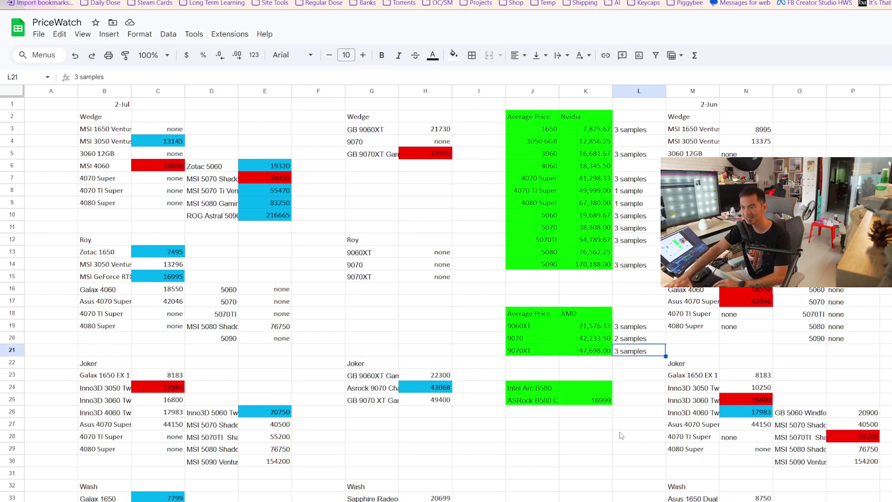
- Return to column A and look over the CPU price section below the yellow divider in row 41
{"action": "key", "text": "Left"}
{"action": "key", "text": "Left"}
{"action": "key", "text": "Left"}
{"action": "key", "text": "Left"}
{"action": "key", "text": "Left"}
{"action": "key", "text": "Left"}
{"action": "key", "text": "Left"}
{"action": "key", "text": "Left"}
{"action": "key", "text": "Left"}
{"action": "key", "text": "Left"}
{"action": "key", "text": "Left"}
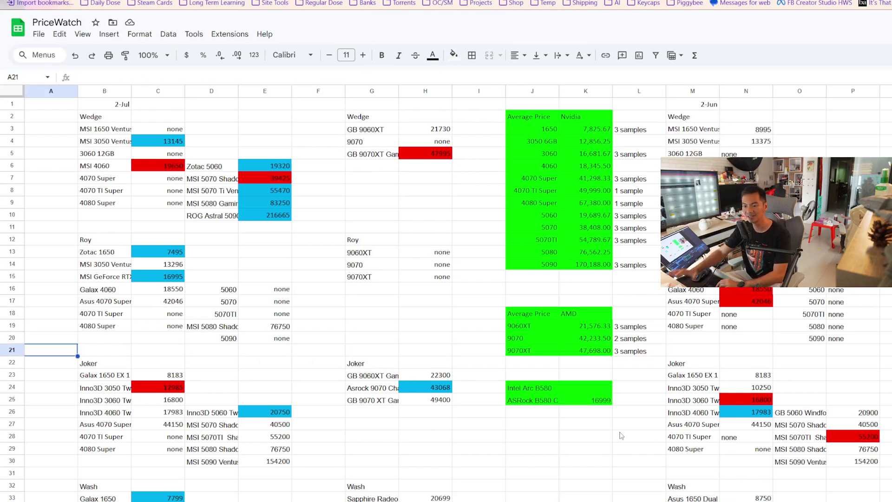
{"action": "scroll", "coordinate": [586, 420], "scroll_direction": "down", "scroll_amount": 10}
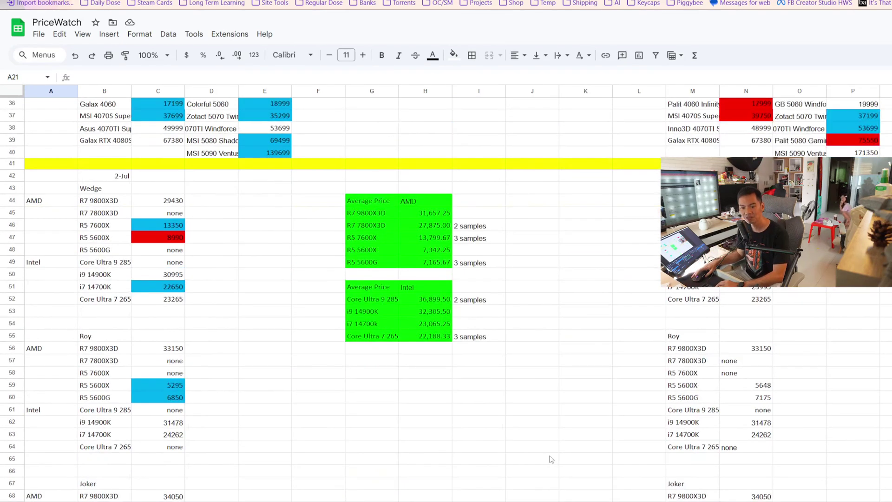
{"action": "scroll", "coordinate": [551, 459], "scroll_direction": "up", "scroll_amount": 1}
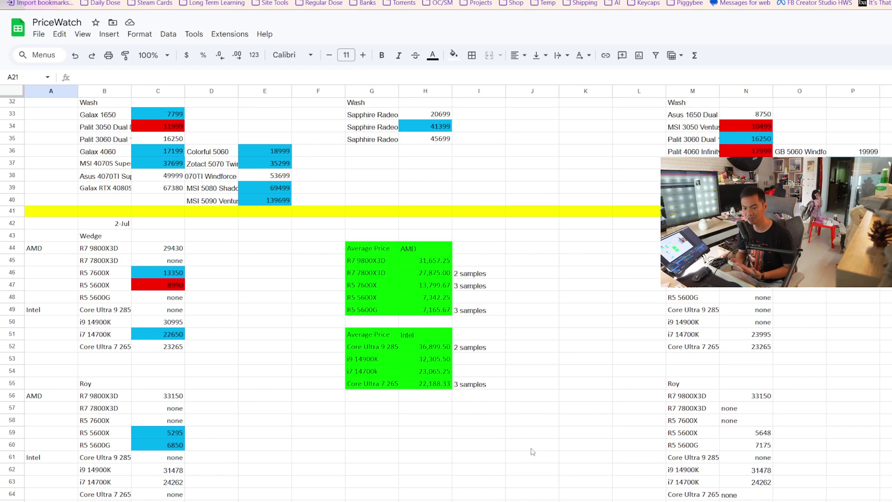
- Compare Wash's 2-Jul price for the Core Ultra 7 265 in C88 with its 2-Jun price in N88
{"action": "left_click", "coordinate": [158, 501]}
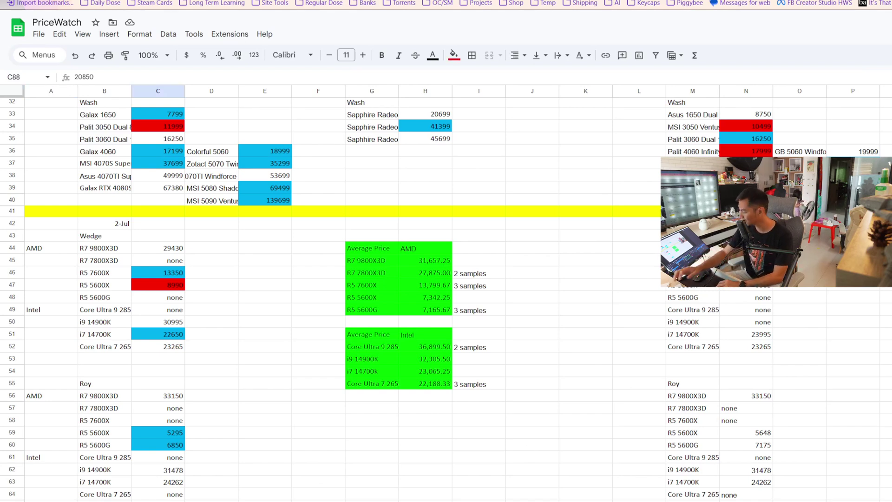
{"action": "scroll", "coordinate": [180, 379], "scroll_direction": "down", "scroll_amount": 10}
{"action": "scroll", "coordinate": [229, 362], "scroll_direction": "up", "scroll_amount": 2}
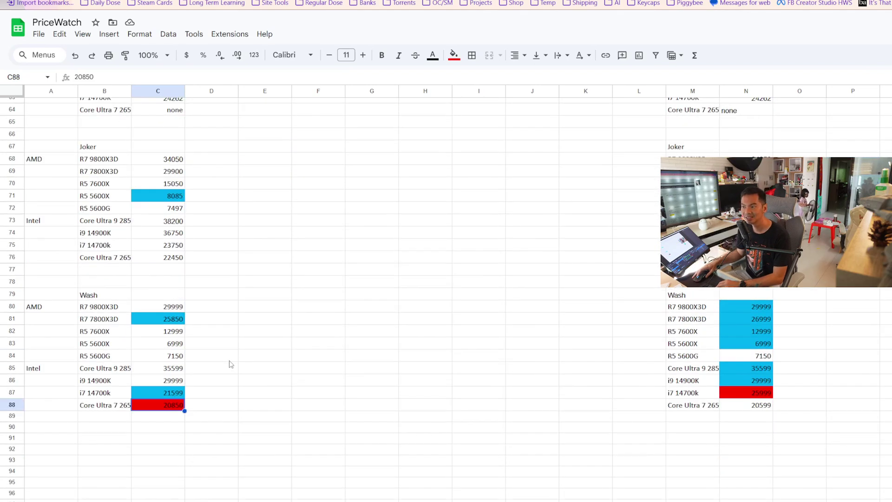
{"action": "left_click", "coordinate": [768, 409]}
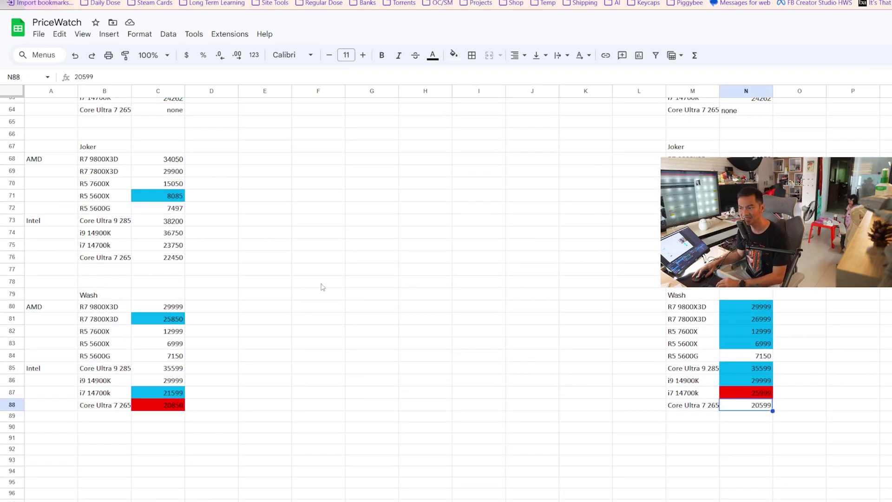
{"action": "left_click", "coordinate": [177, 407]}
- Compare Wedge's 2-Jul price for the R5 5600X in C47 with its 2-Jun price in N47
{"action": "scroll", "coordinate": [229, 384], "scroll_direction": "up", "scroll_amount": 4}
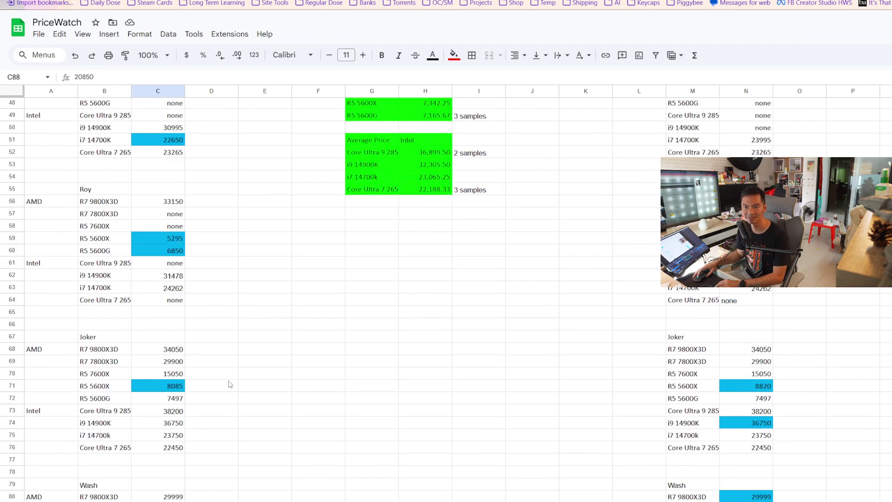
{"action": "scroll", "coordinate": [230, 384], "scroll_direction": "up", "scroll_amount": 4}
{"action": "scroll", "coordinate": [229, 384], "scroll_direction": "down", "scroll_amount": 1}
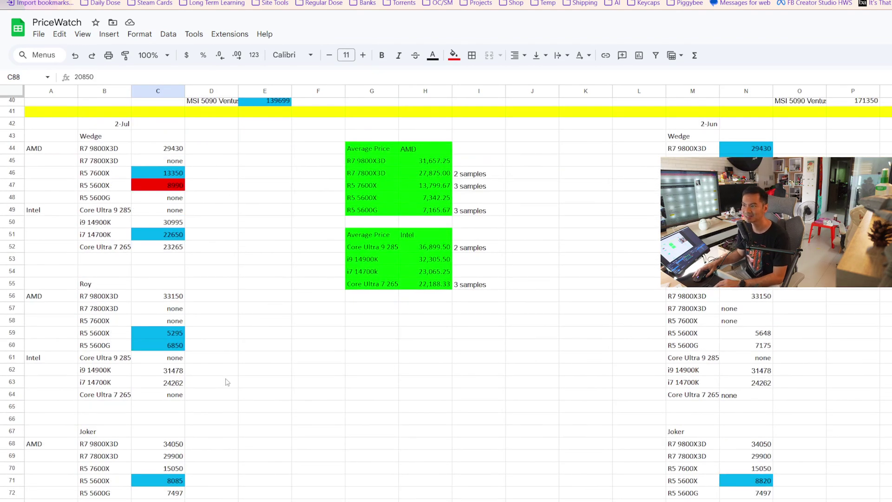
{"action": "left_click", "coordinate": [150, 185]}
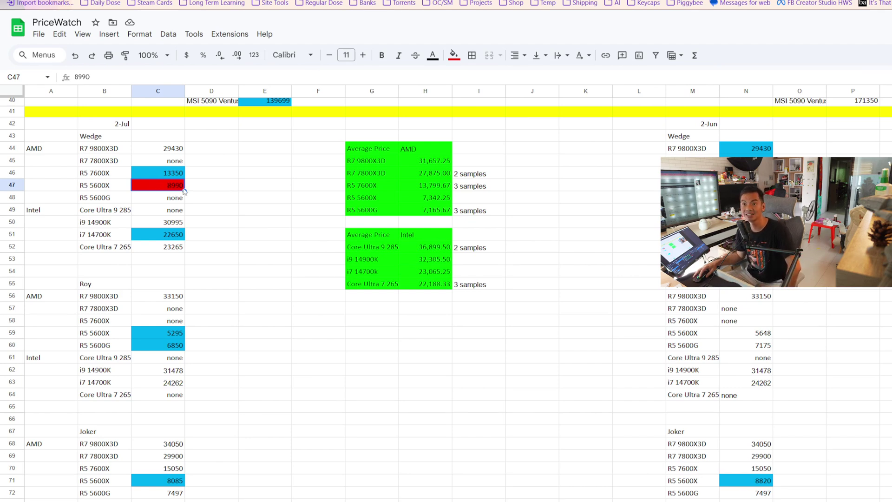
{"action": "left_click", "coordinate": [746, 185]}
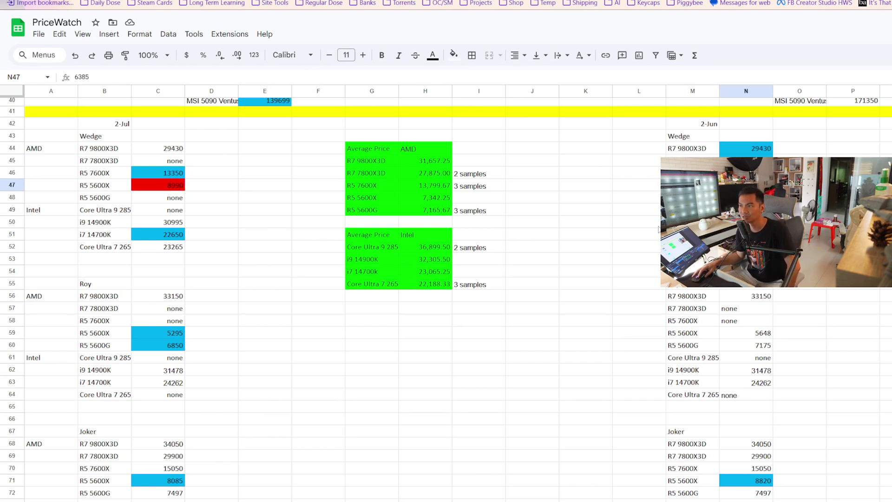